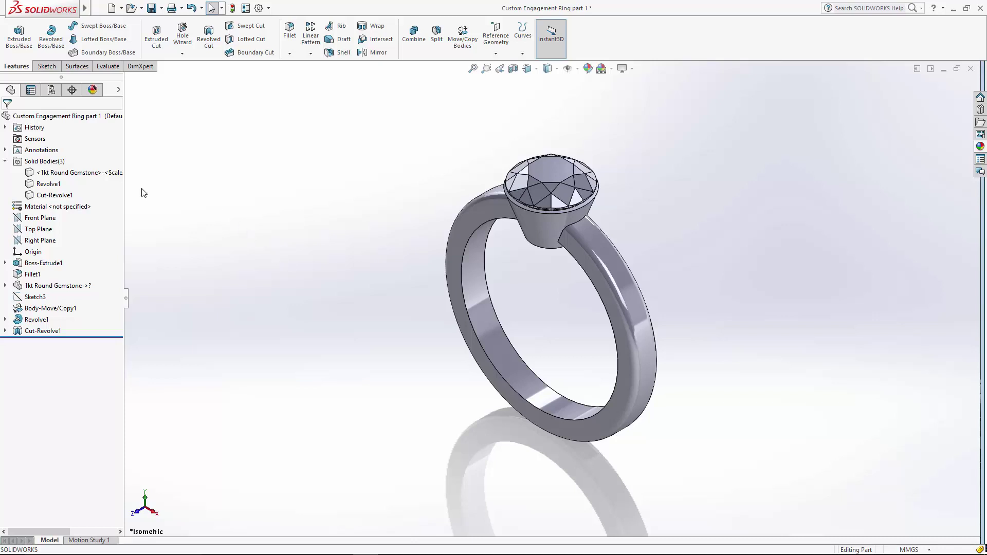
- Hide the Cut-Revolve1 band body and zoom in on the gemstone setting
click(56, 195)
click(64, 180)
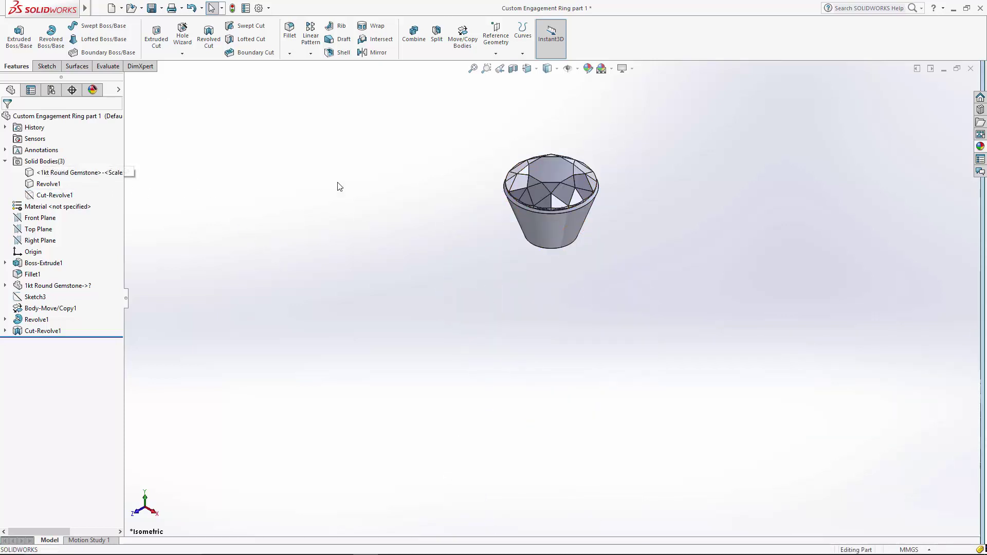
scroll(477, 239, down, 5)
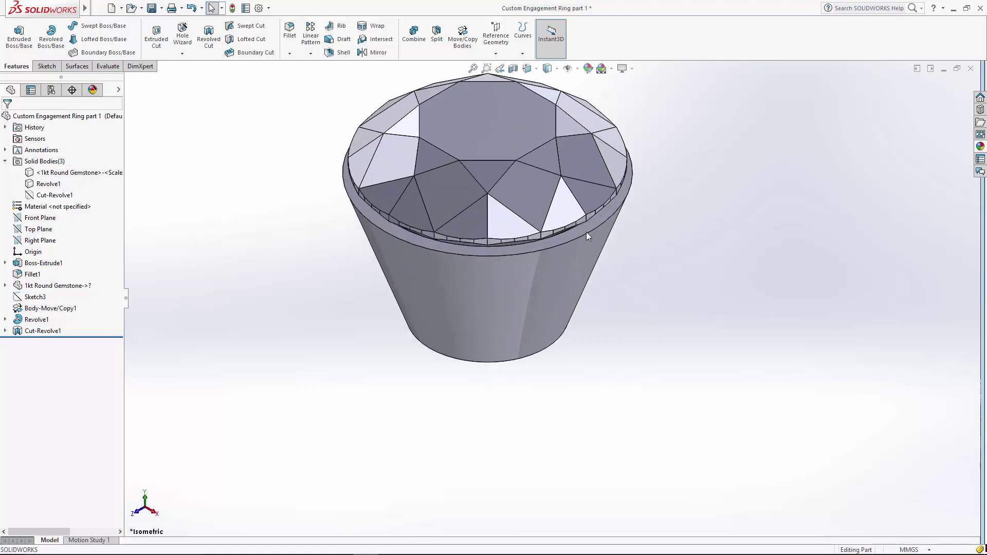
- Start a sketch on the setting's top rim face, viewed normal to it
click(585, 228)
click(626, 198)
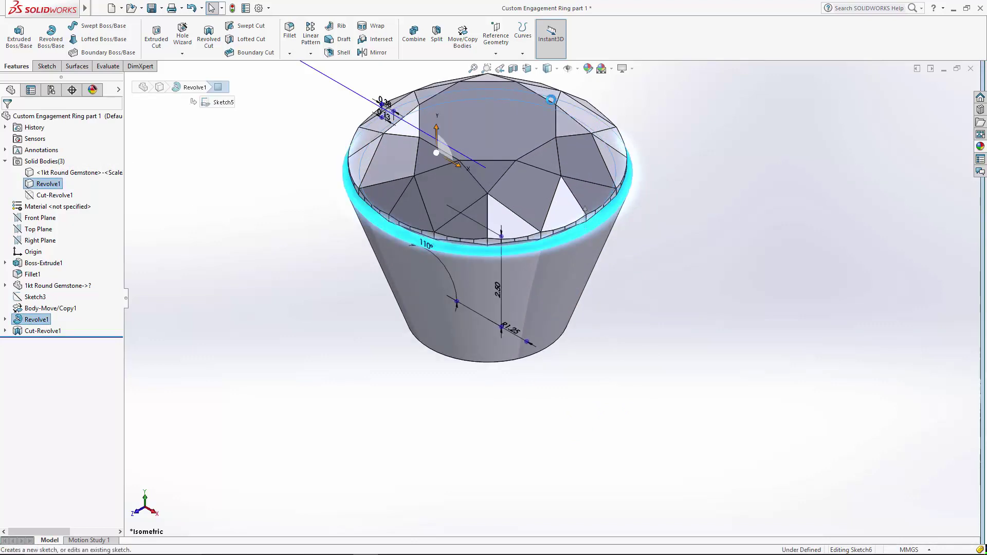
click(527, 68)
click(581, 129)
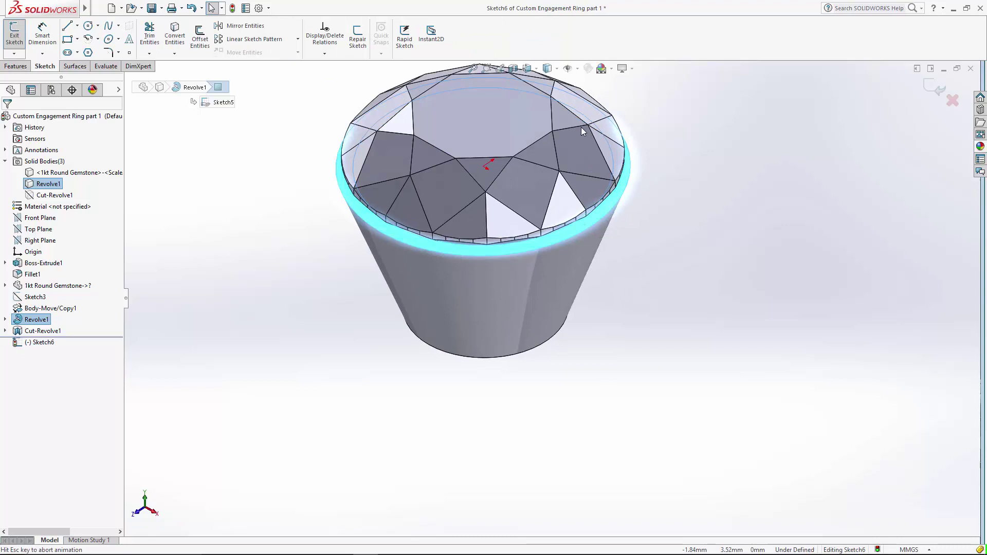
- Draw a diagonal and a horizontal centerline from the origin to the rim
click(77, 25)
click(85, 49)
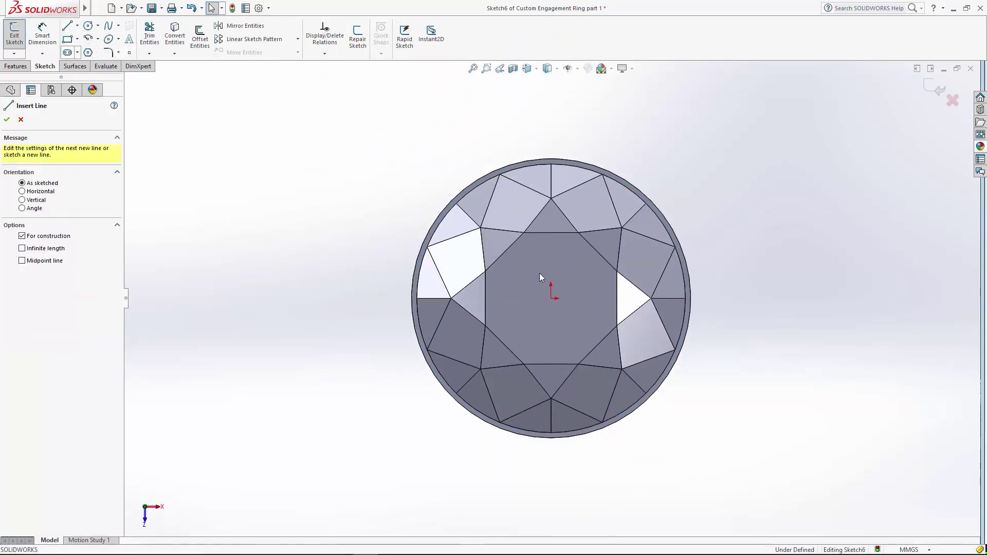
mouse_move(552, 298)
mouse_down()
mouse_move(672, 200)
mouse_move(650, 198)
mouse_up()
key(Escape)
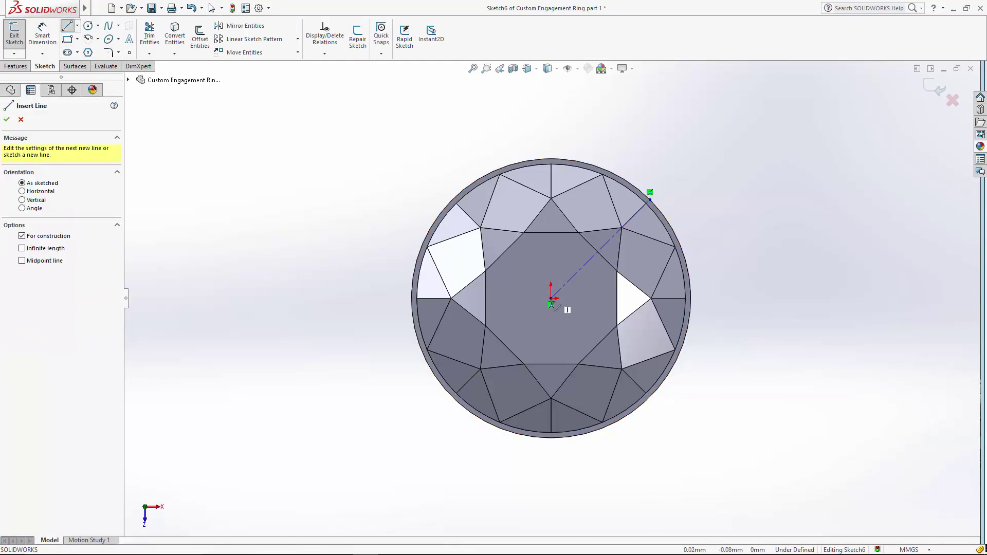
click(555, 306)
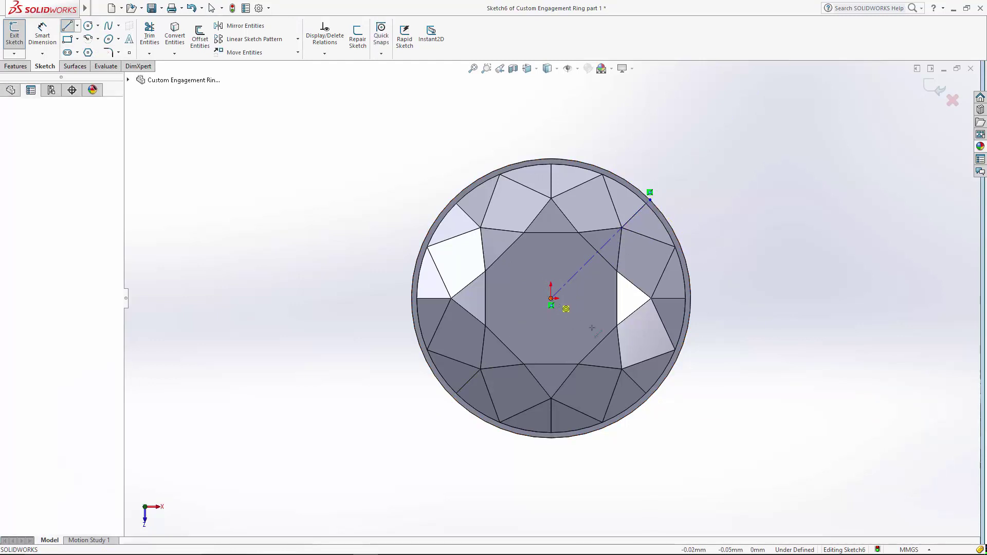
click(691, 298)
key(Escape)
- Dimension the angle between the two centerlines as 45°
click(42, 35)
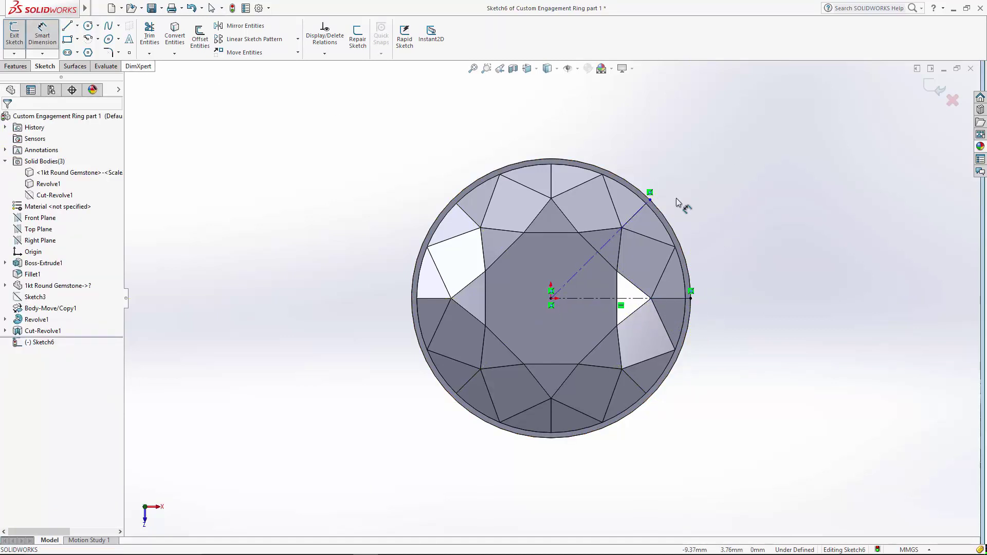
click(614, 298)
click(587, 262)
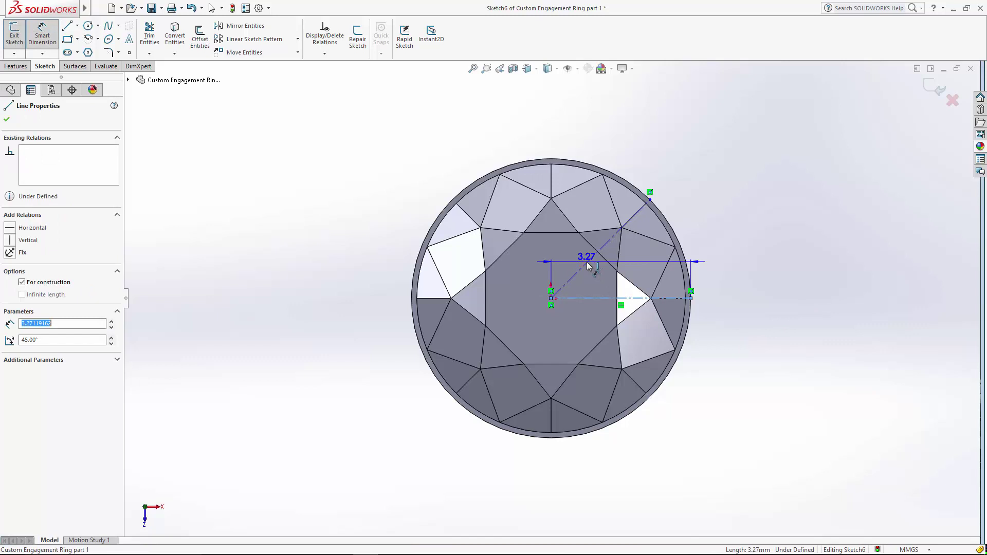
click(611, 272)
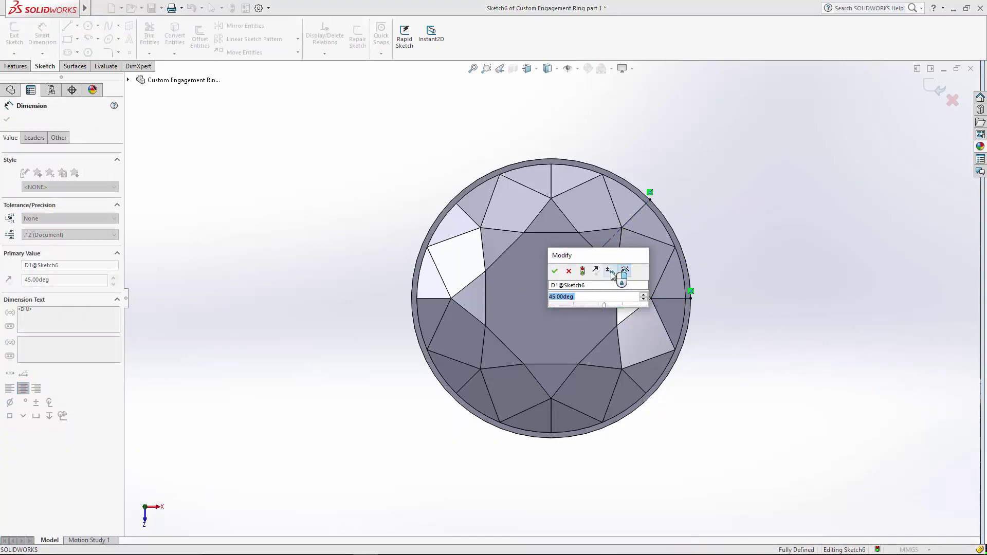
key(Return)
key(Escape)
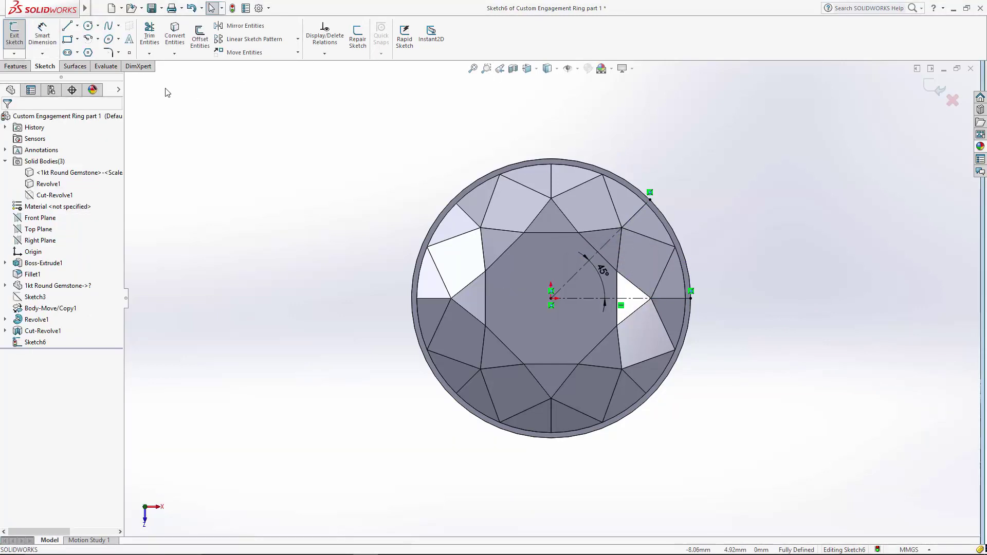
- Draw a circle at the diagonal centerline's rim endpoint and give it diameter 1.25
click(88, 26)
scroll(640, 188, down, 5)
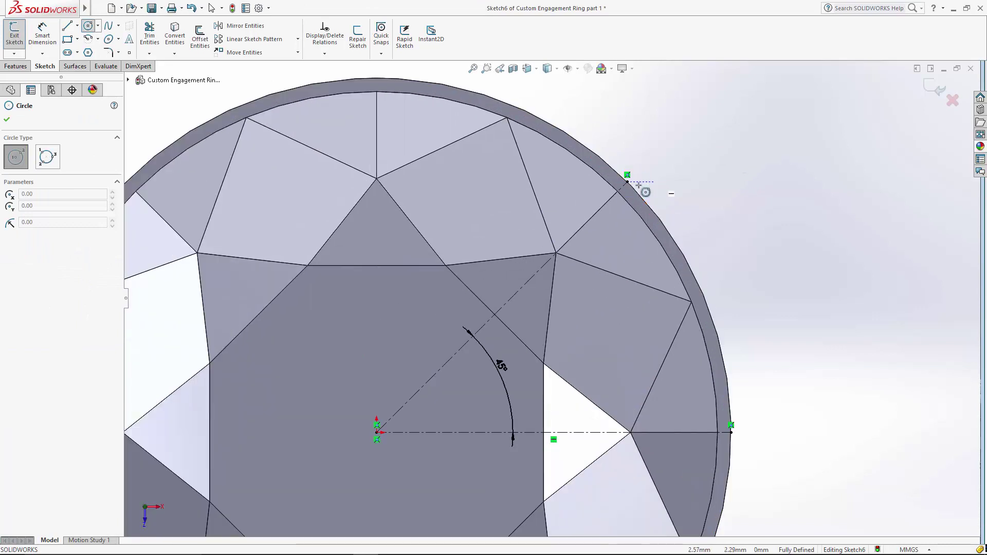
click(627, 181)
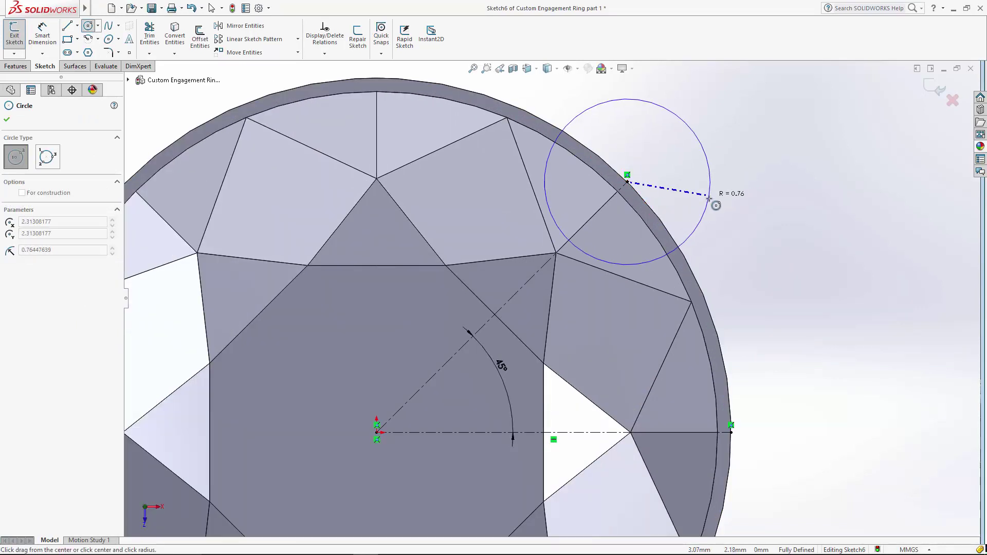
click(712, 196)
key(Escape)
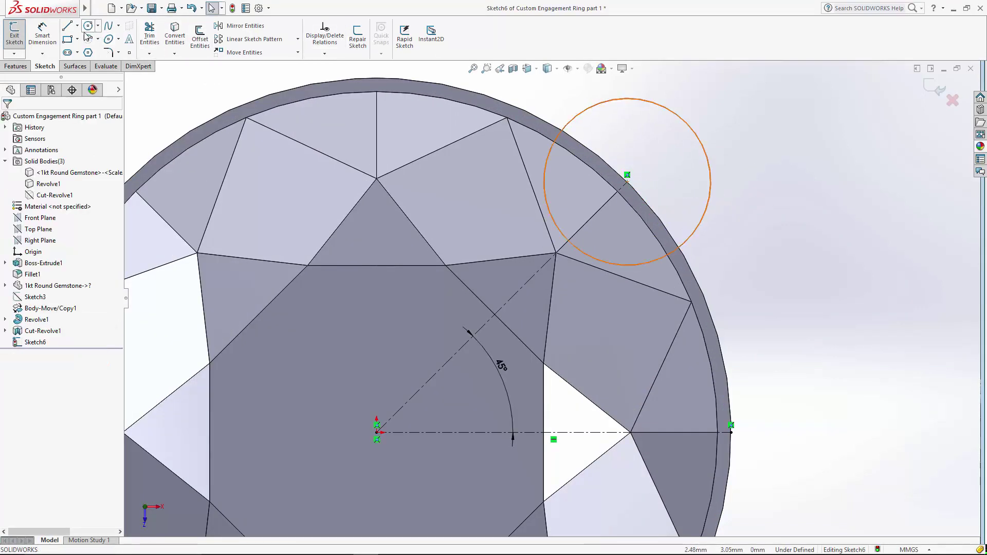
click(42, 35)
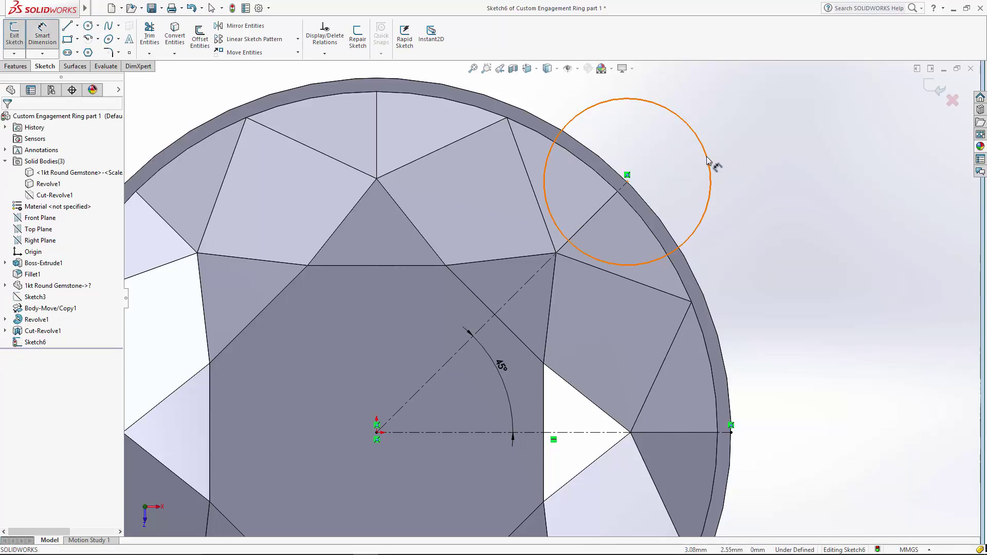
click(761, 166)
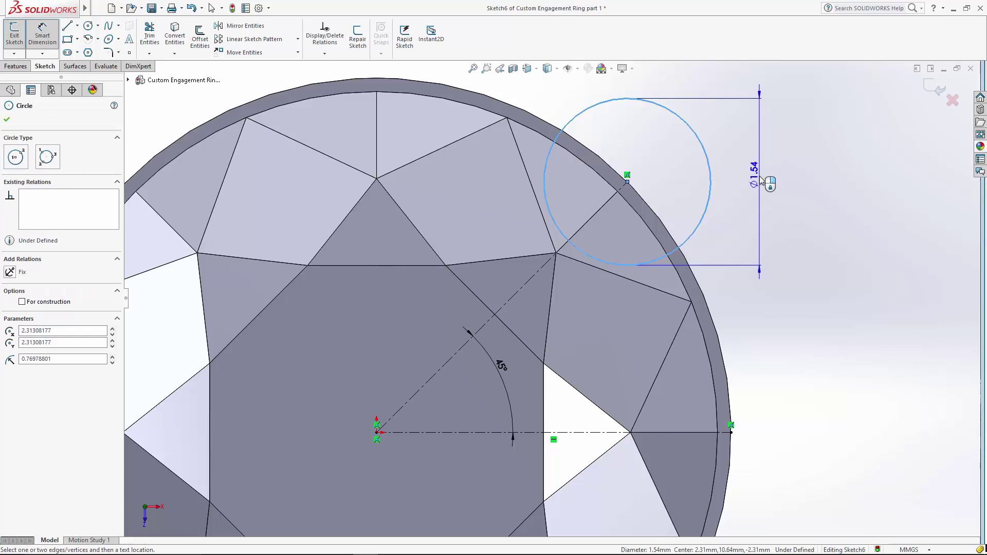
click(774, 191)
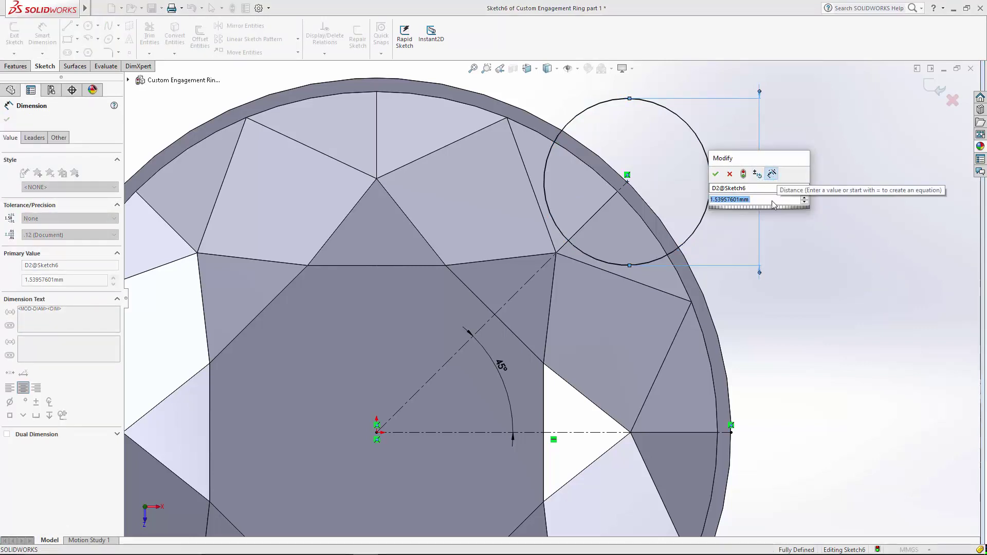
text(1.25)
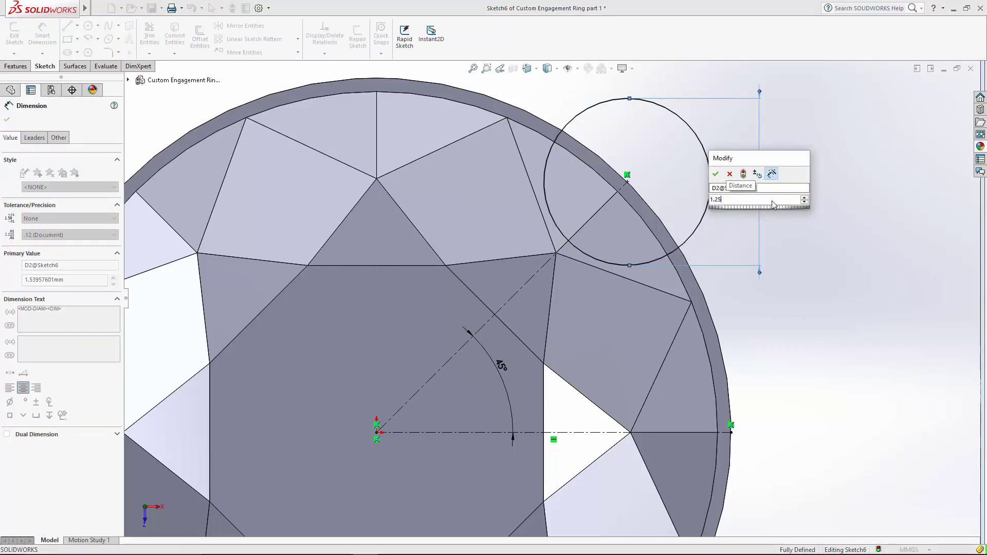
key(Return)
click(811, 207)
- Close Sketch6 and start a new sketch on the setting's bottom face, viewed normal to it
key(f)
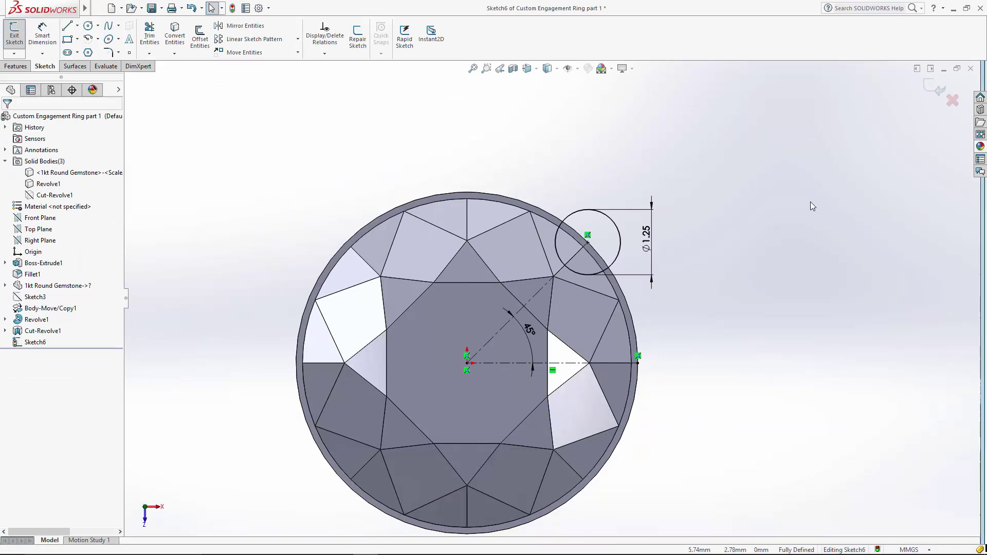
click(934, 88)
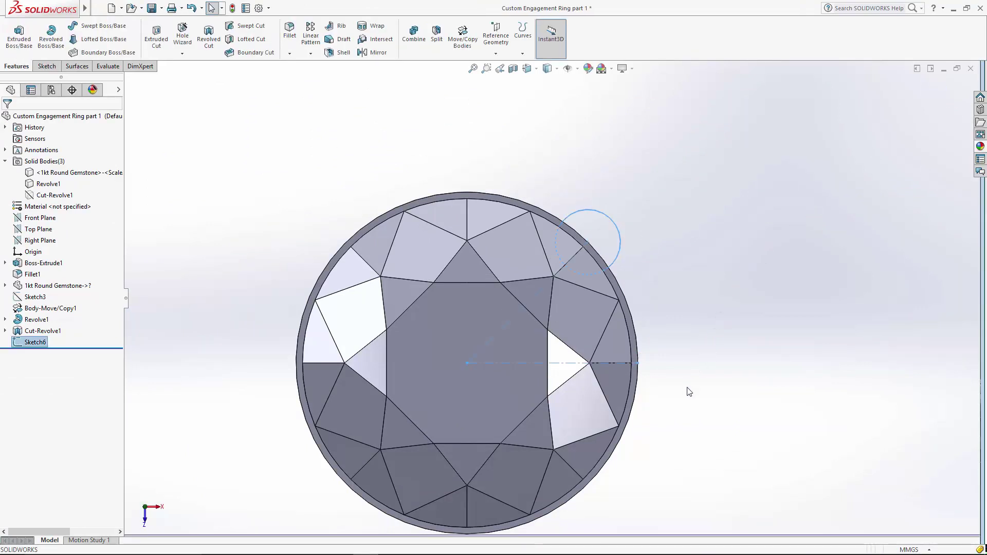
middle_drag(687, 393, 713, 274)
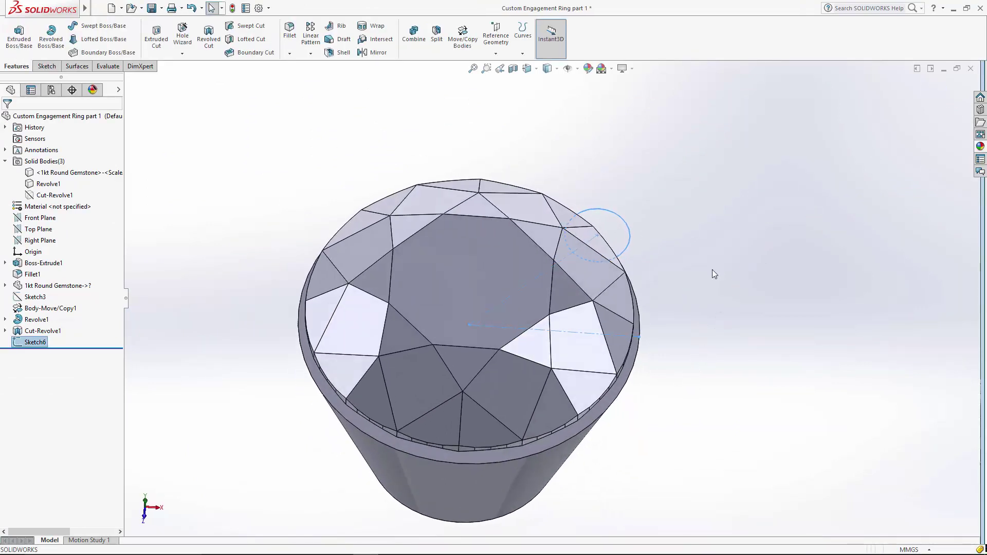
key(ctrl+7)
click(752, 187)
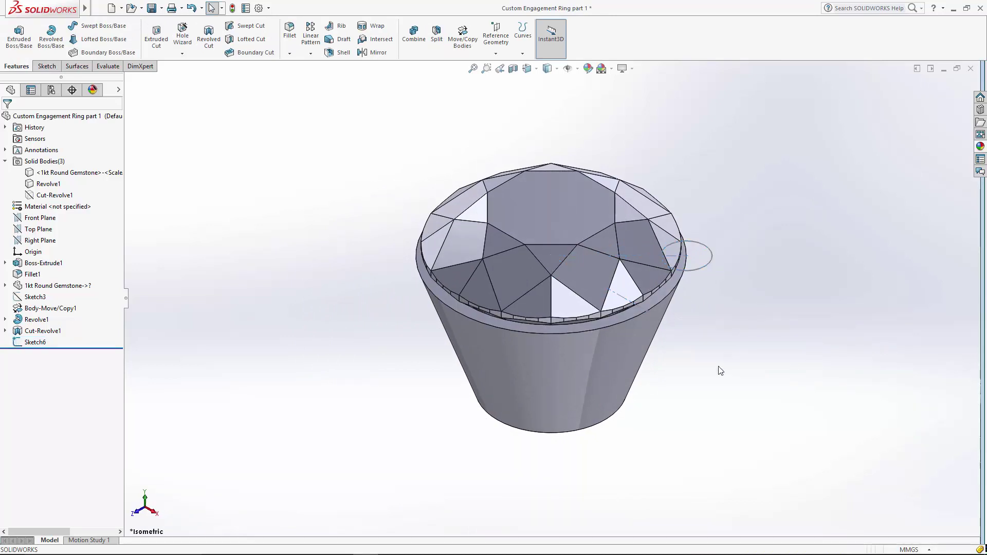
middle_drag(721, 370, 675, 239)
click(614, 346)
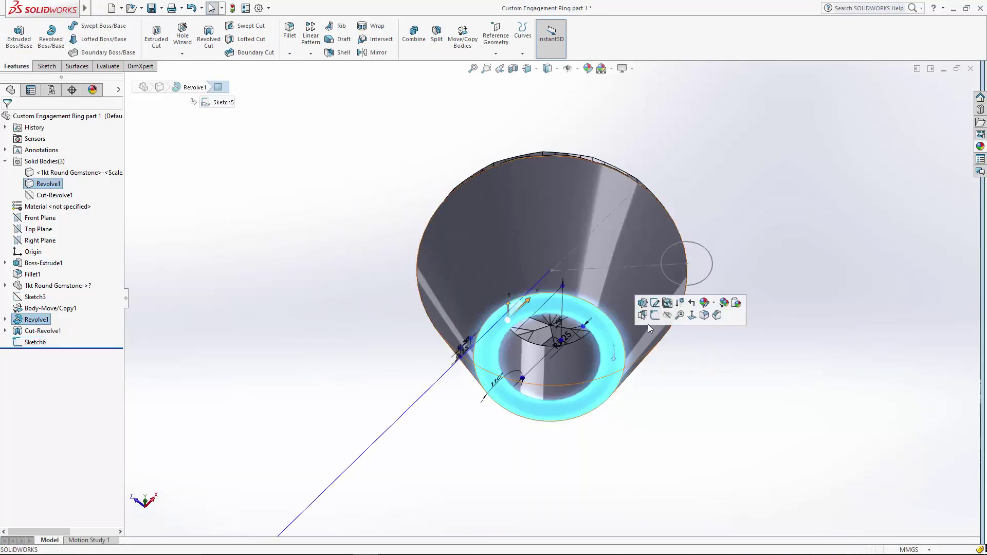
click(649, 317)
click(527, 69)
click(585, 126)
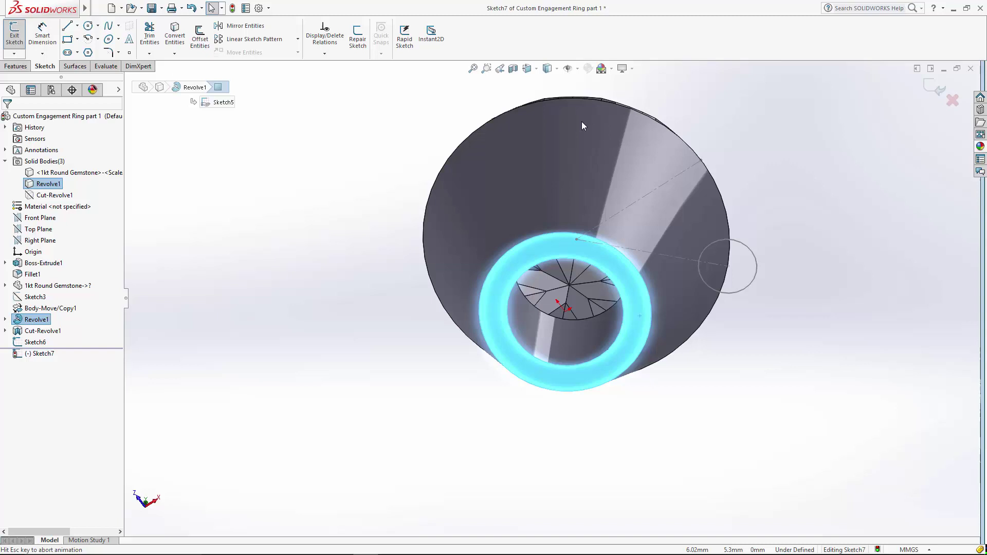
- Draw a circle centred on the bottom face's inner edge with diameter 1
click(88, 26)
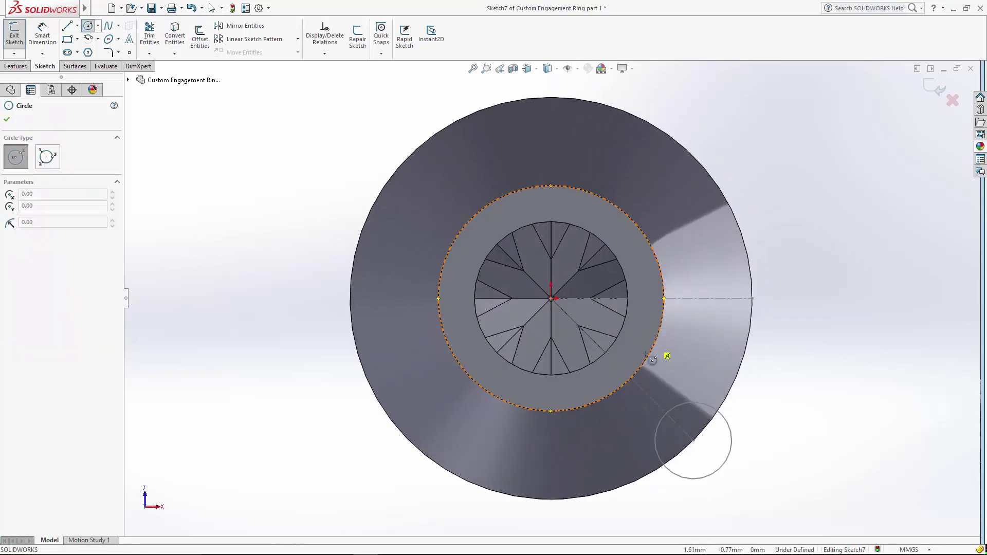
click(631, 378)
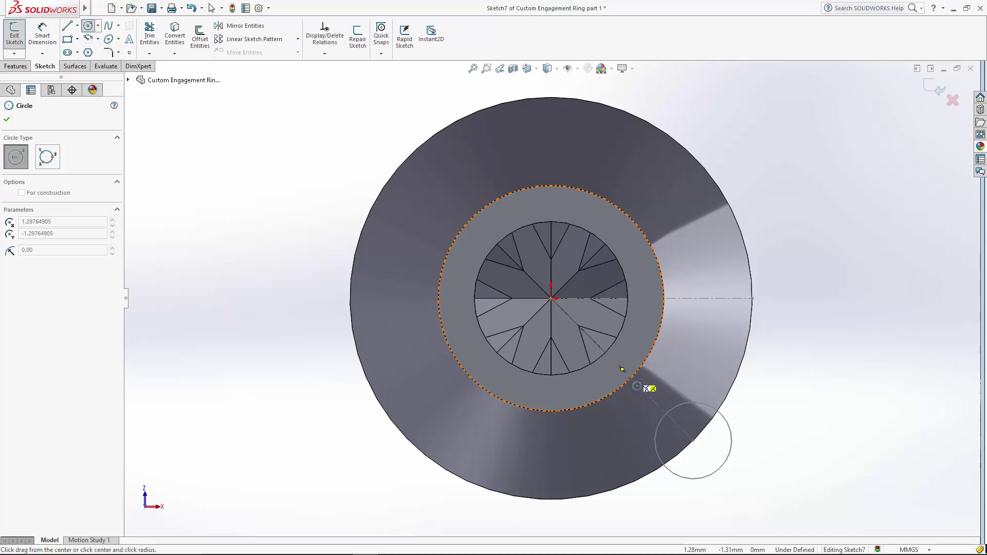
click(659, 374)
key(Escape)
click(42, 35)
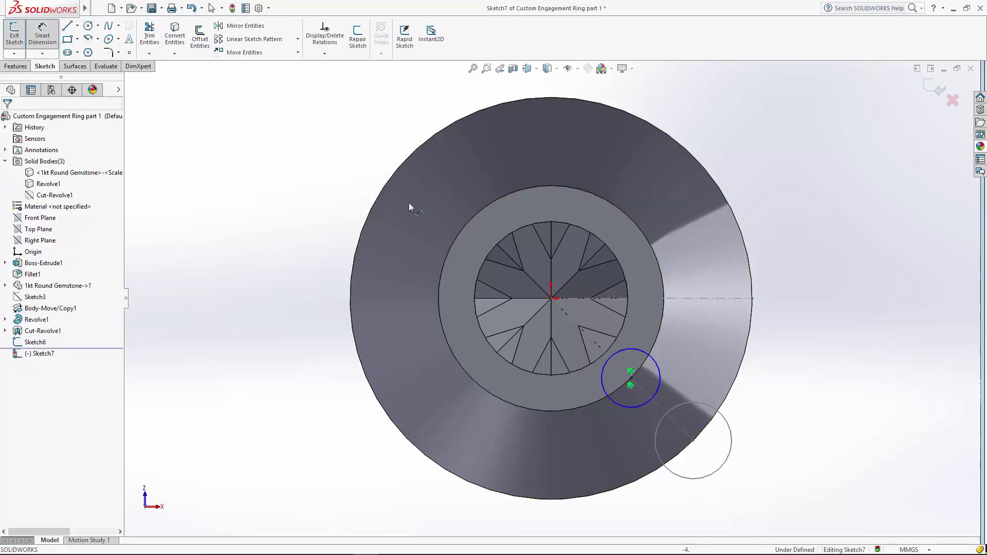
click(660, 374)
click(672, 370)
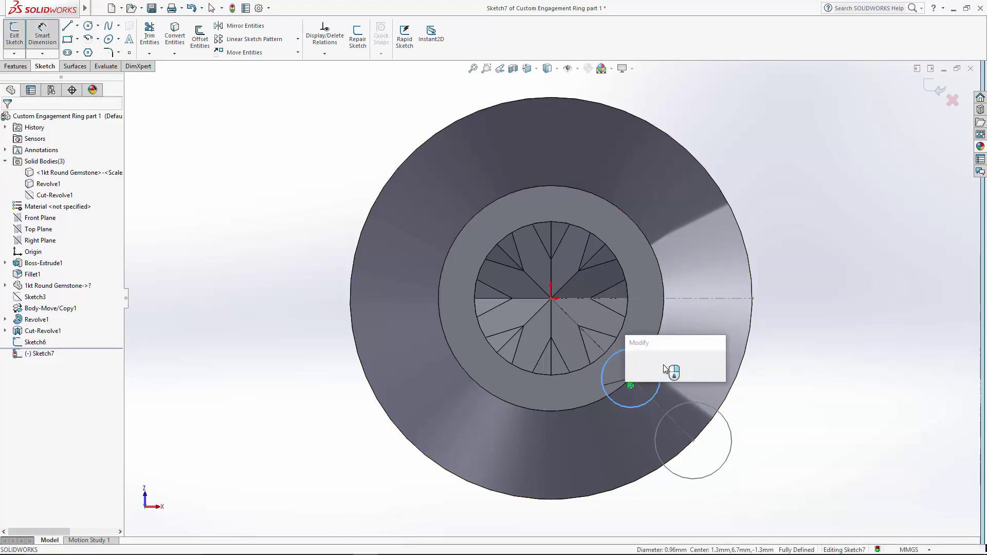
key(Return)
key(Escape)
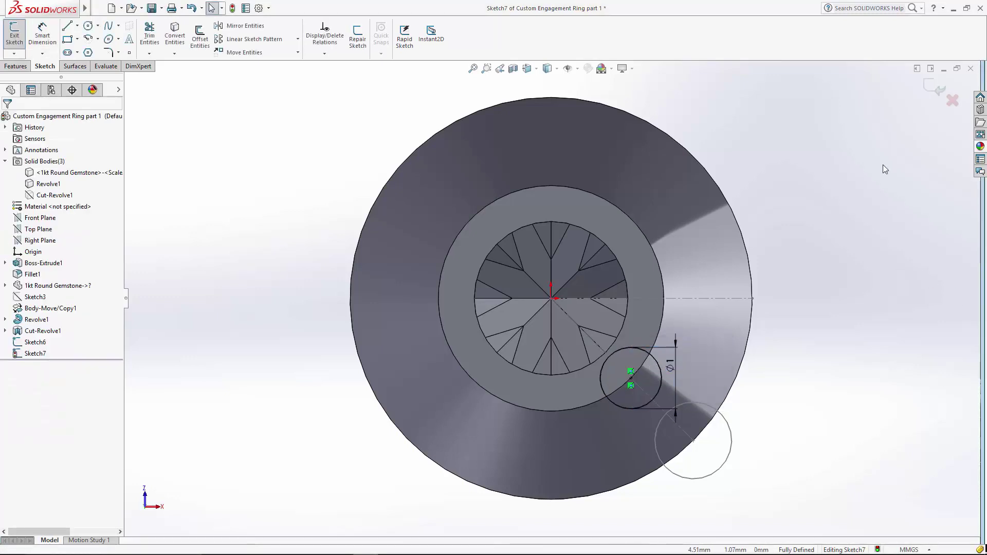
- Close Sketch7, return to isometric view, and hide the gemstone body
click(932, 87)
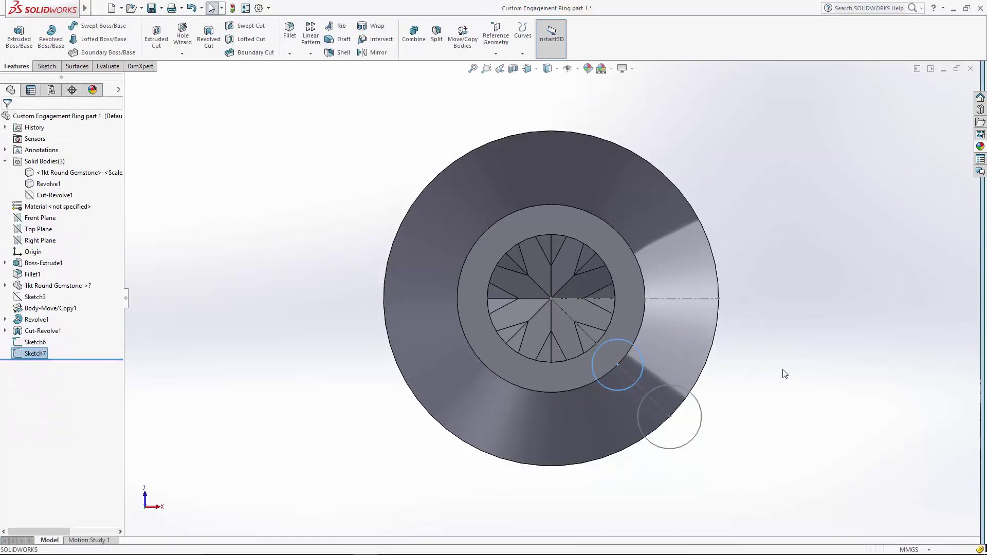
key(ctrl+7)
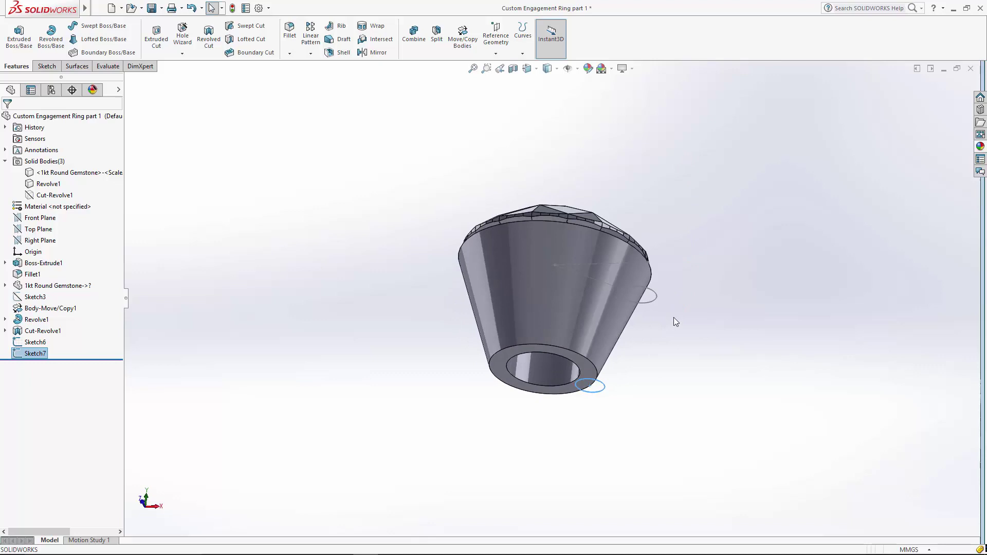
key(Escape)
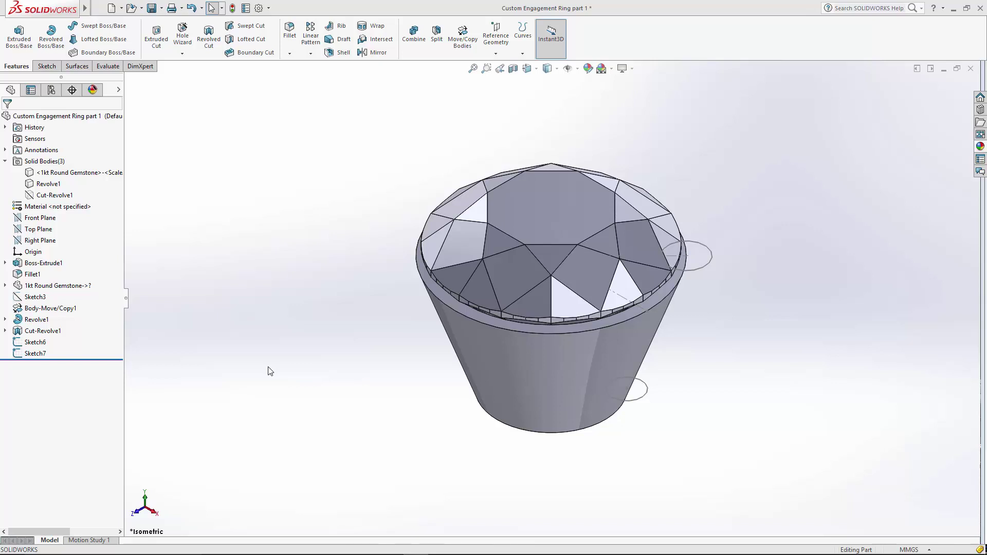
click(555, 219)
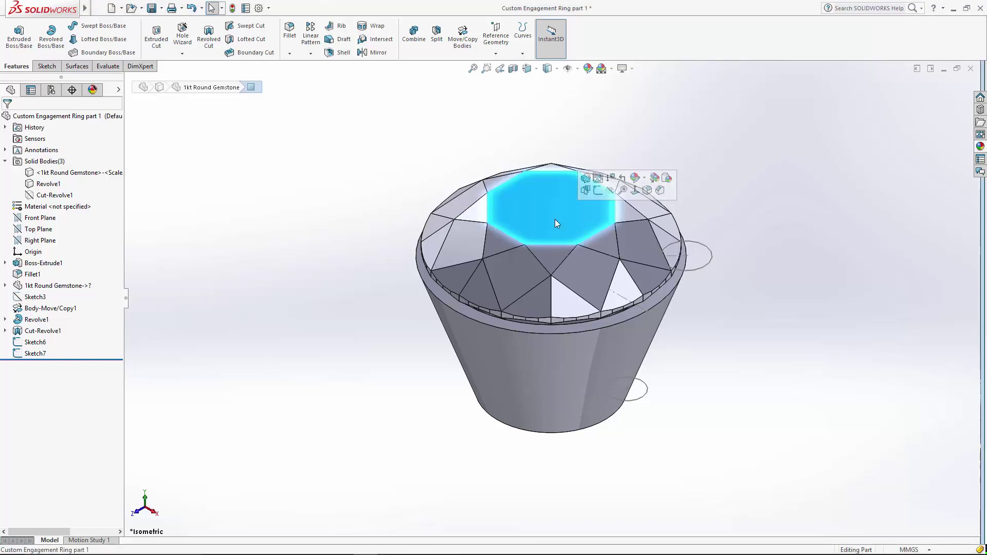
click(611, 191)
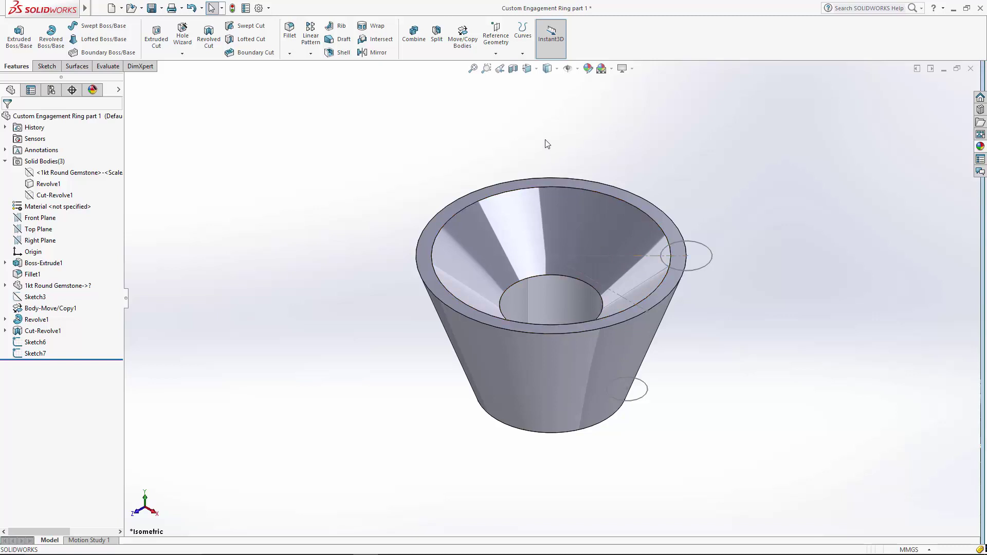
- Create Plane1 through Sketch6's diagonal centerline and the rim face, and open a sketch on it
click(502, 34)
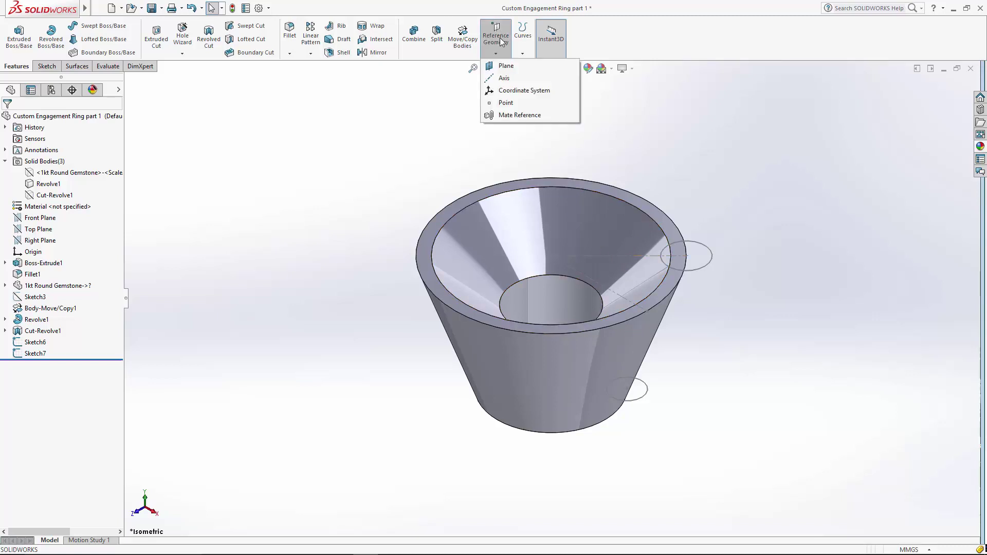
click(506, 65)
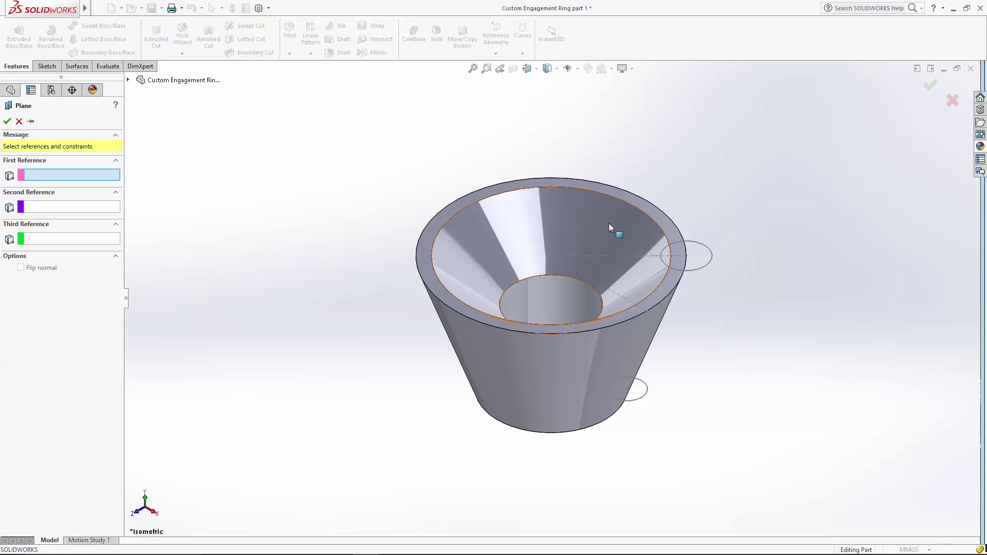
click(613, 255)
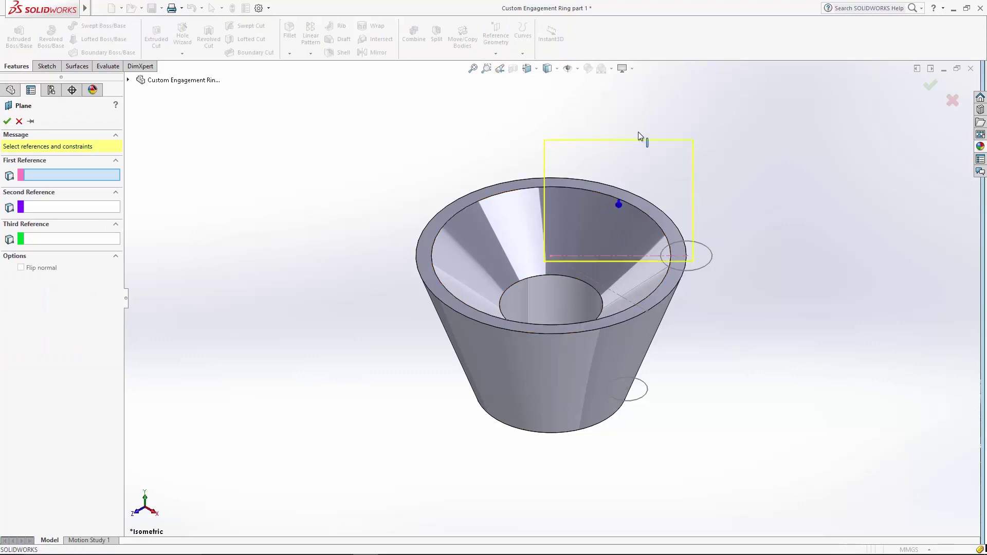
click(667, 284)
middle_drag(847, 255, 837, 300)
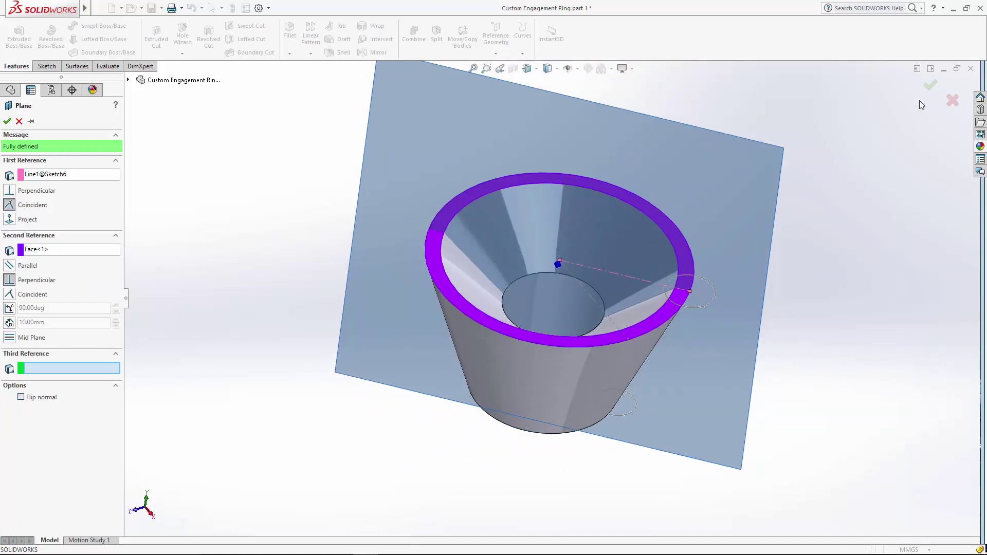
click(929, 85)
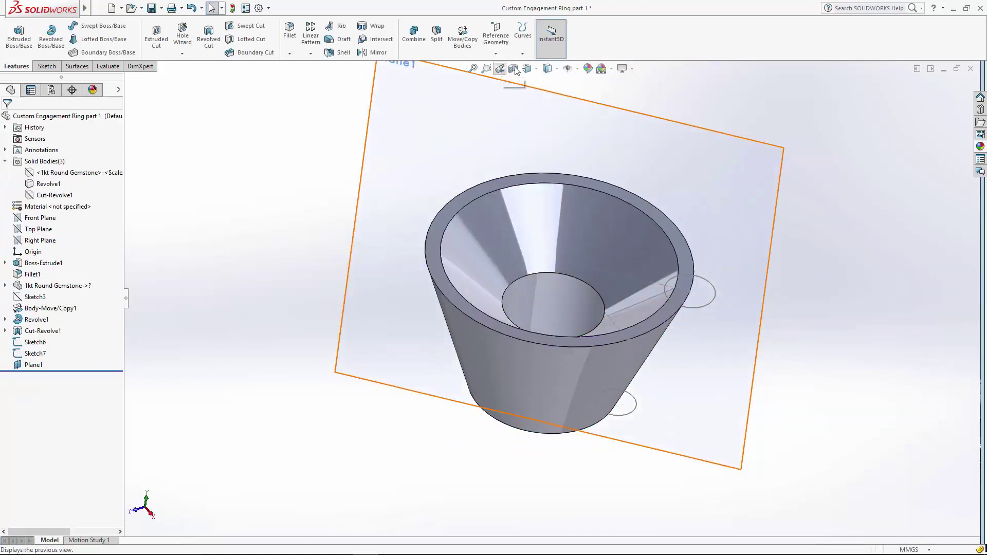
click(501, 126)
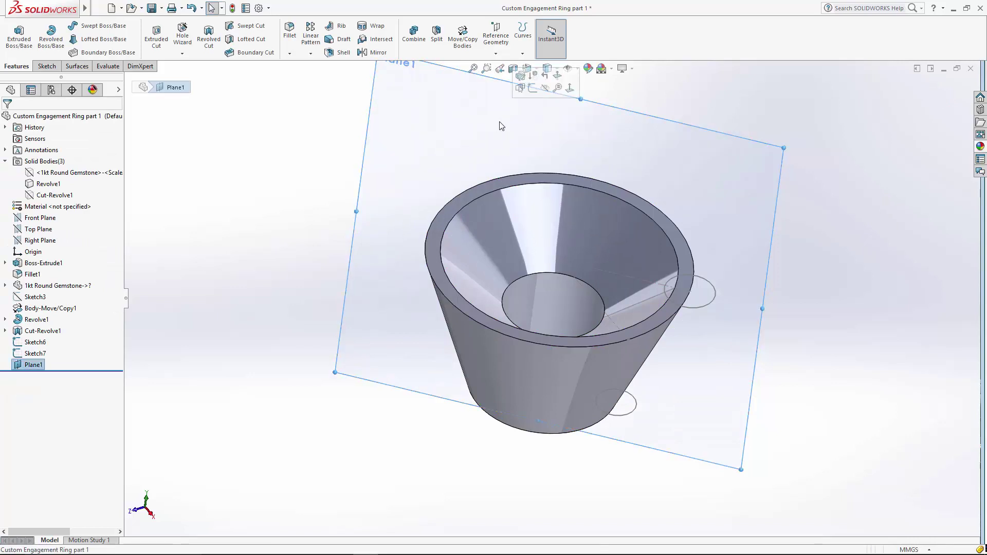
click(534, 88)
- Sketch a two-point spline from beside the cup top down to near its bottom
click(527, 68)
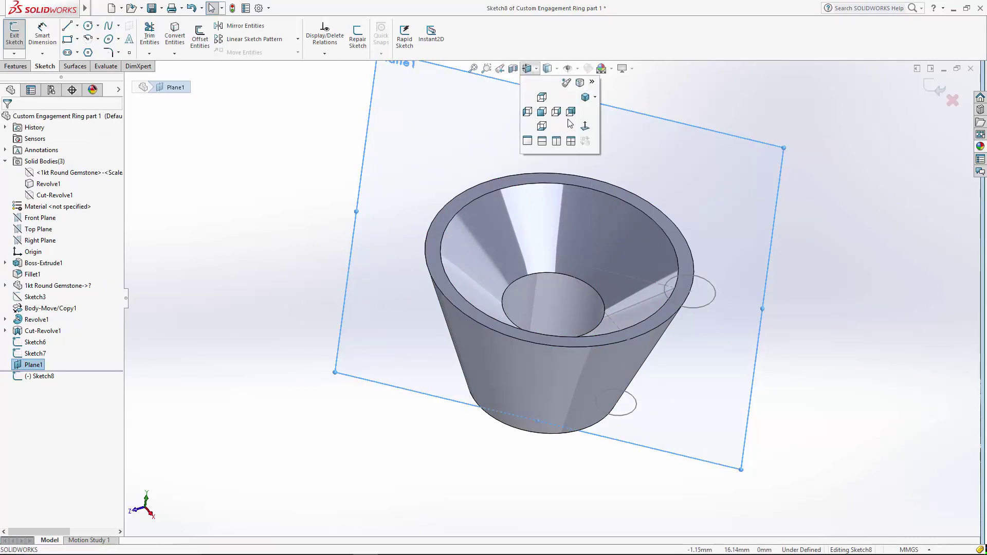
click(581, 128)
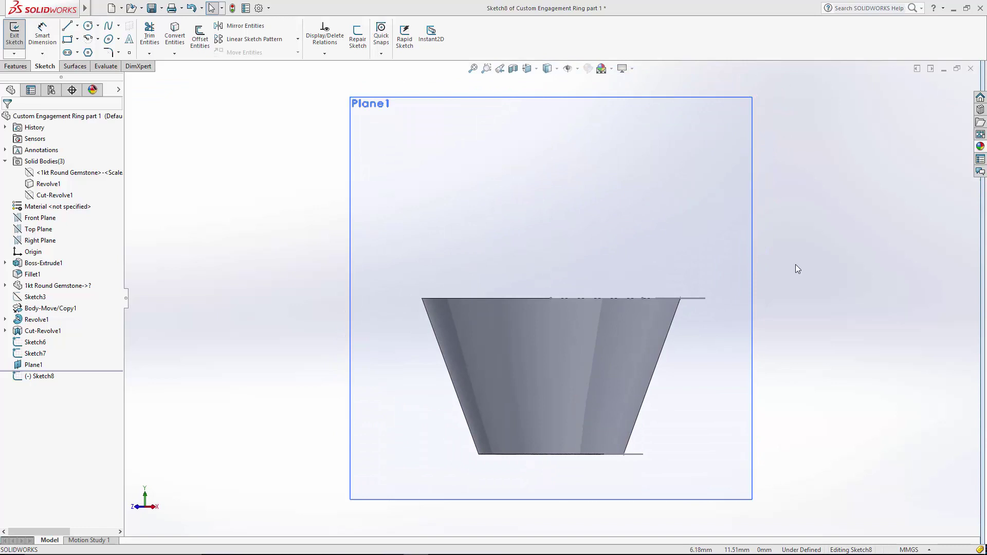
click(108, 25)
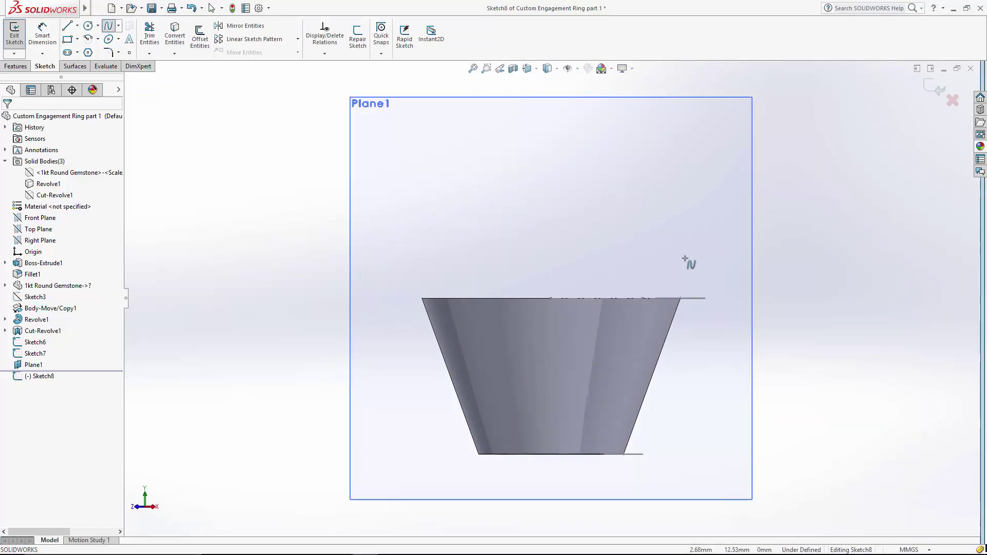
click(733, 298)
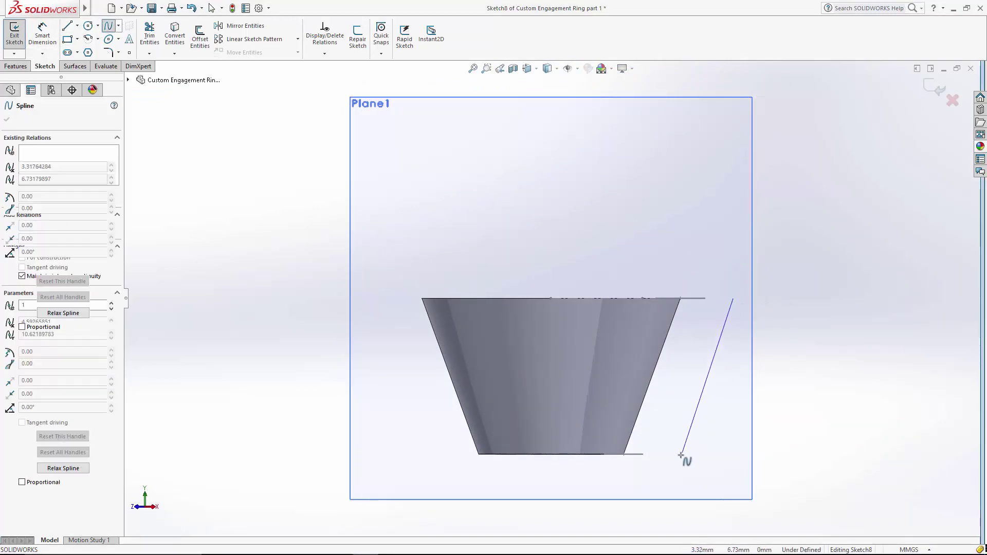
click(667, 454)
key(Escape)
key(Escape)
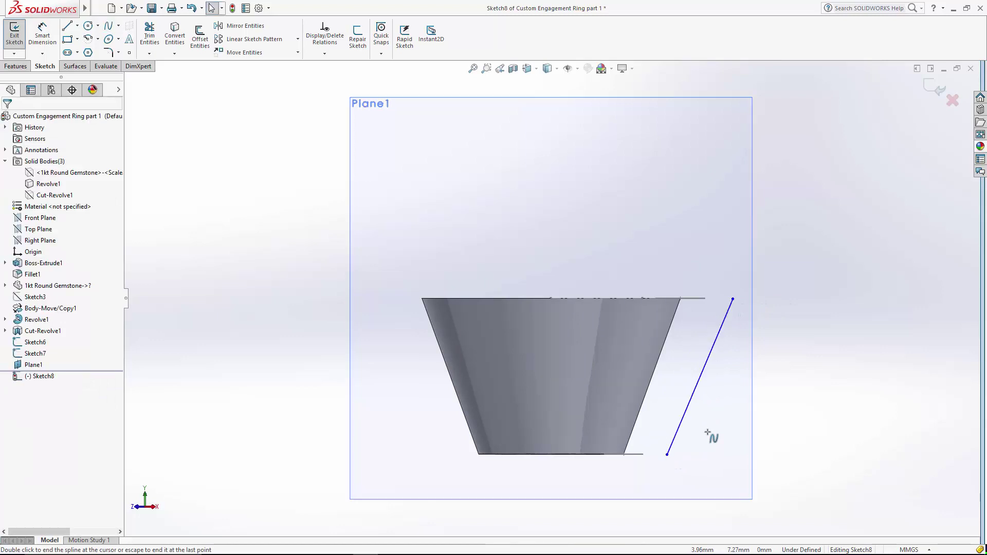
- Pierce the spline's upper end onto the rim circle and lower end onto the bottom circle
middle_drag(730, 393, 731, 332)
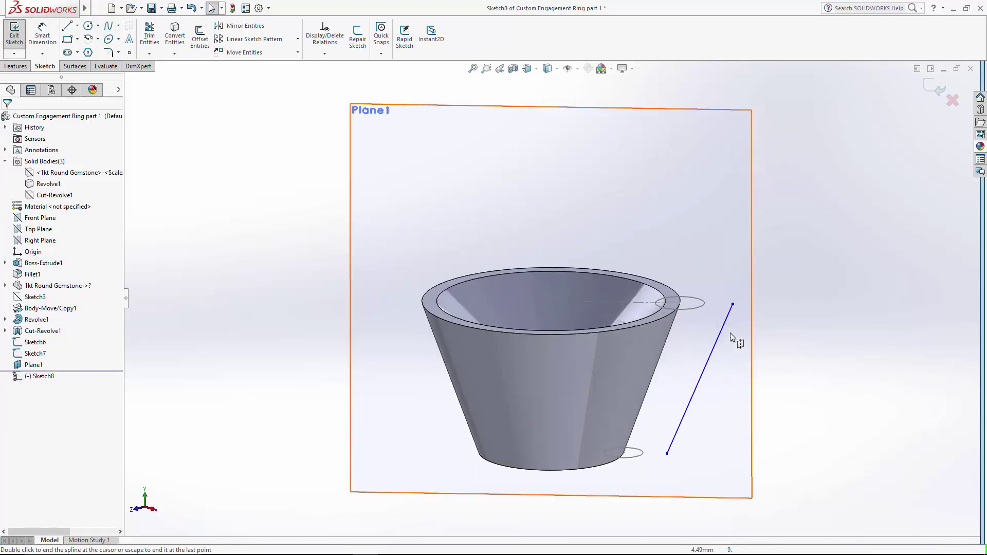
click(732, 306)
ctrl+click(703, 303)
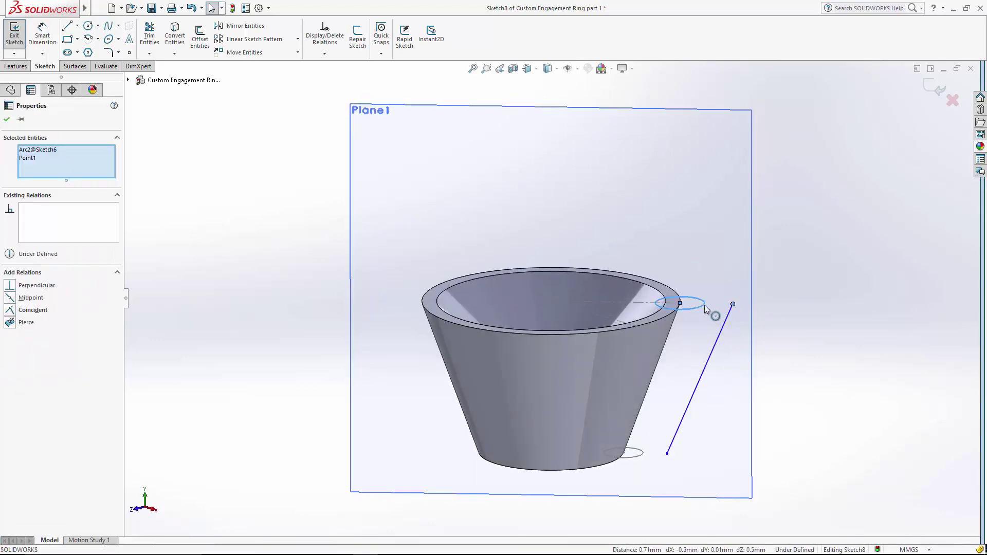
click(10, 323)
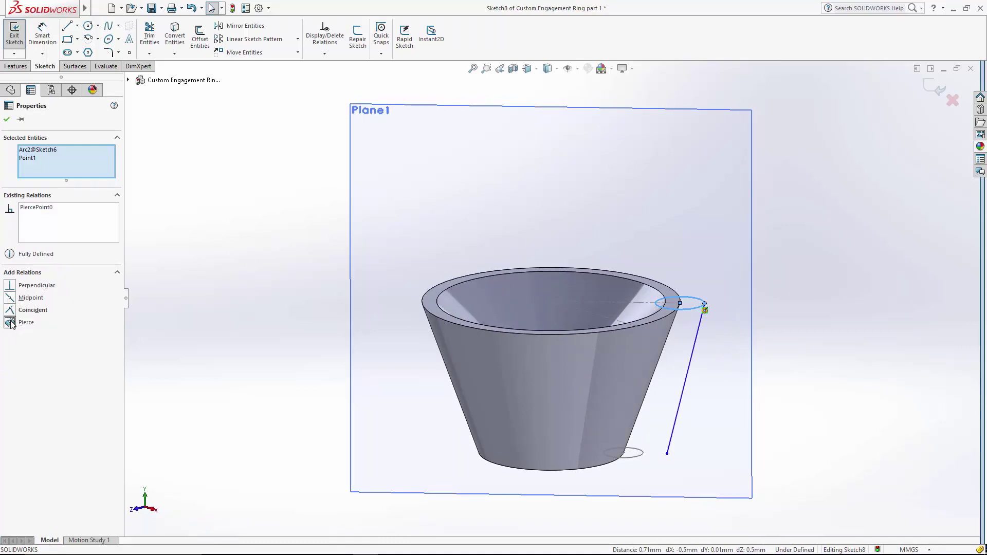
click(667, 453)
ctrl+click(642, 455)
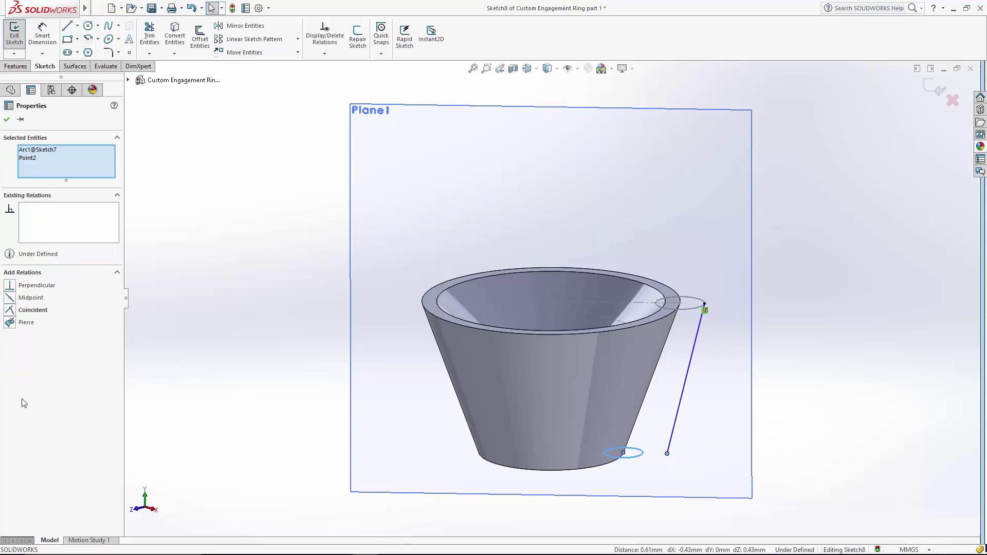
click(10, 323)
click(190, 388)
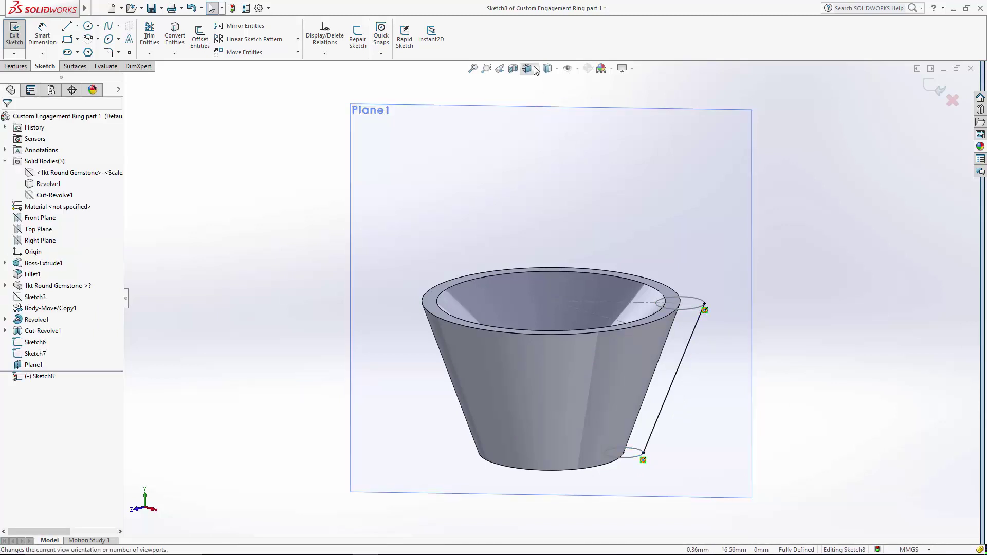
- Reshape the spline's curvature and make its top tangent vertical
click(547, 68)
click(540, 100)
click(687, 349)
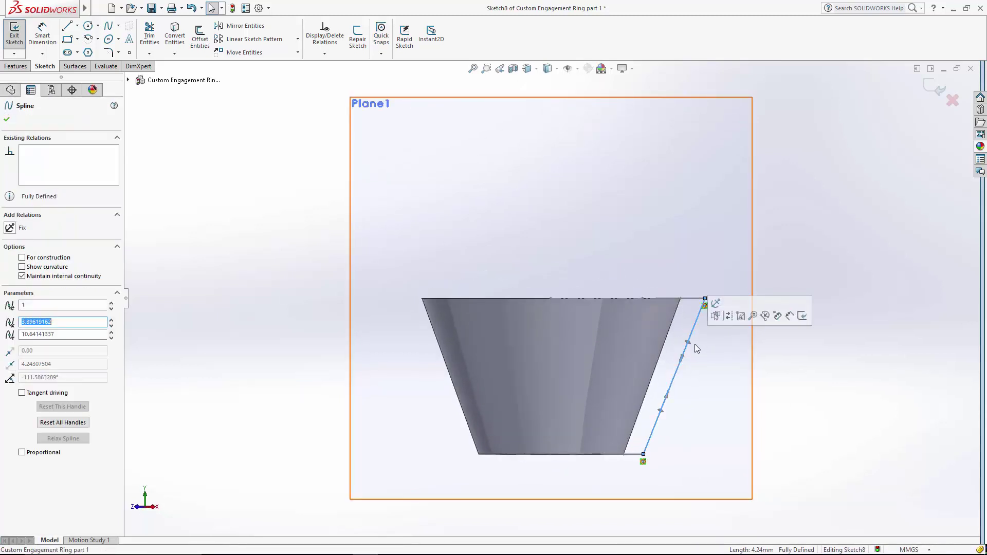
drag(695, 344, 702, 360)
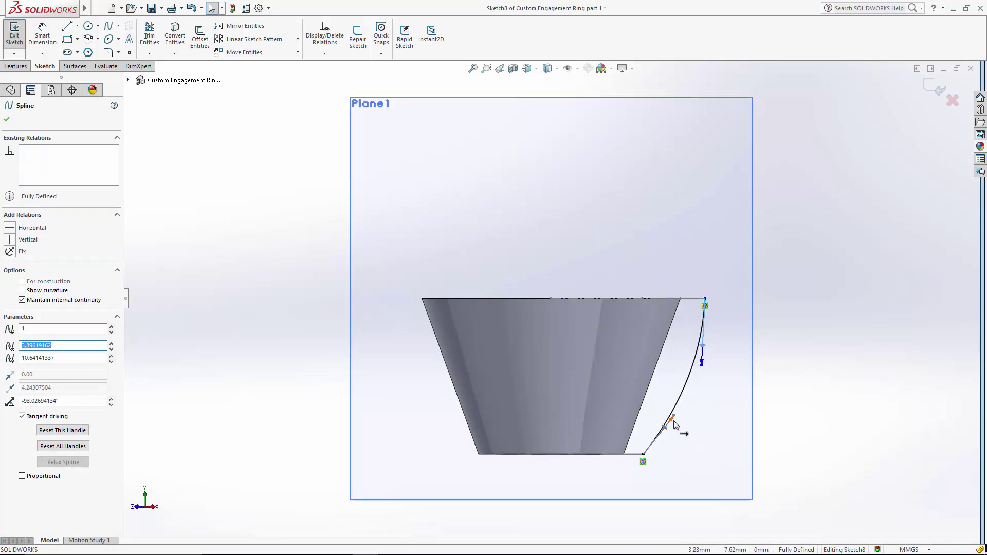
drag(665, 431, 671, 434)
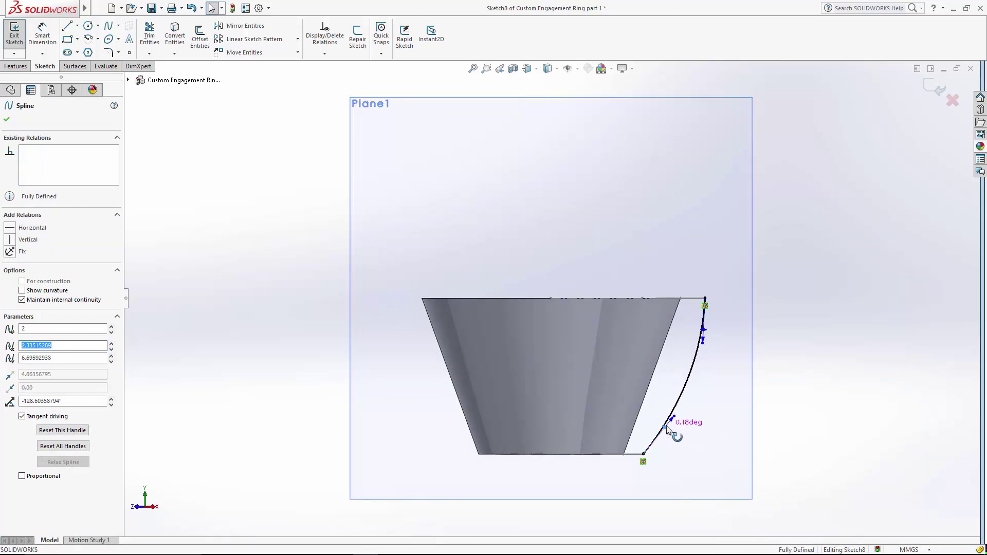
click(704, 329)
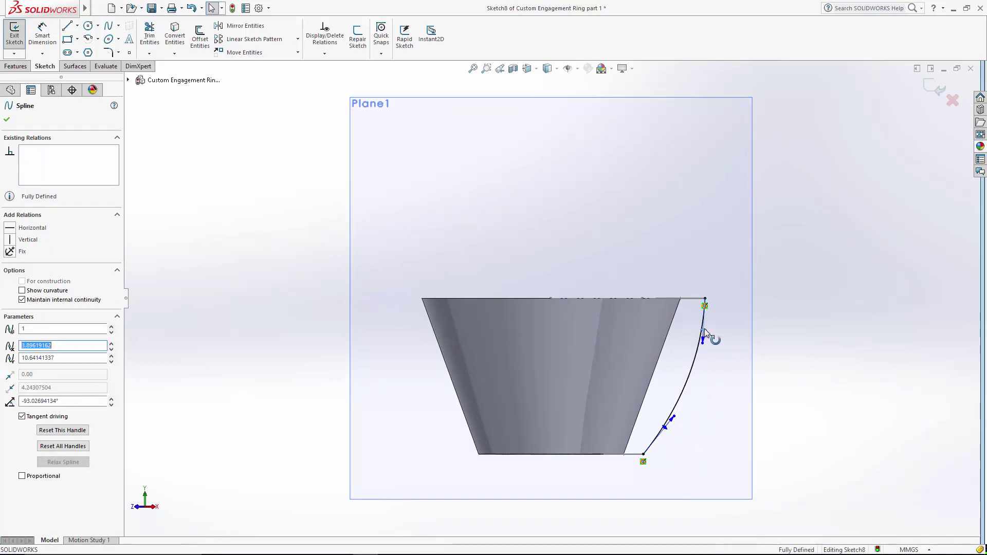
click(12, 240)
click(798, 353)
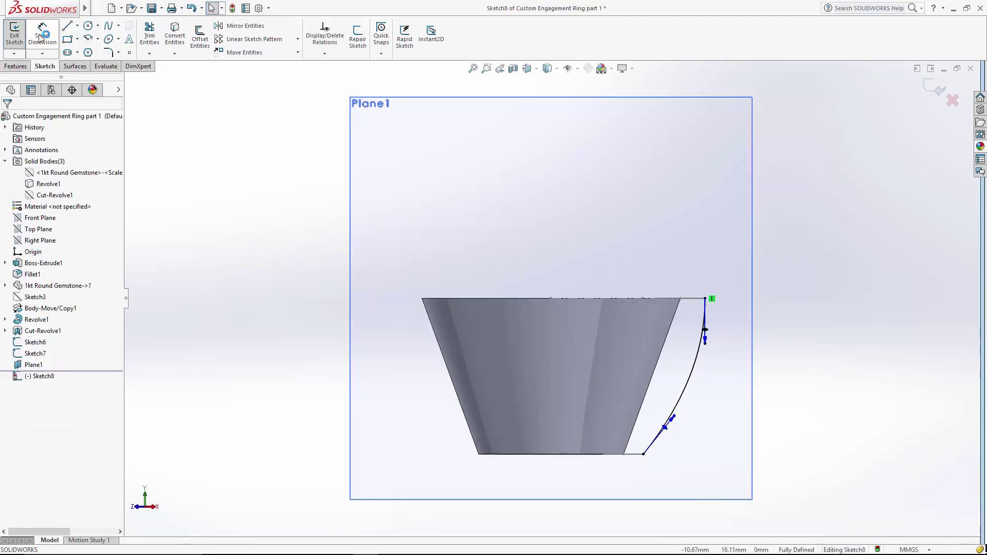
- Dimension the spline's bottom tangent at 124° with a 4.80 handle length
click(40, 37)
click(665, 429)
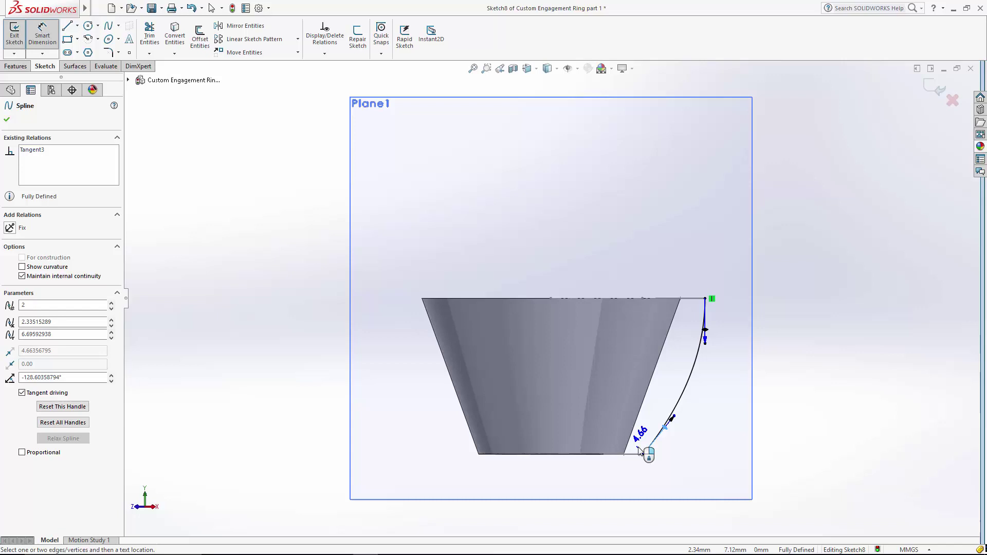
click(633, 455)
click(643, 441)
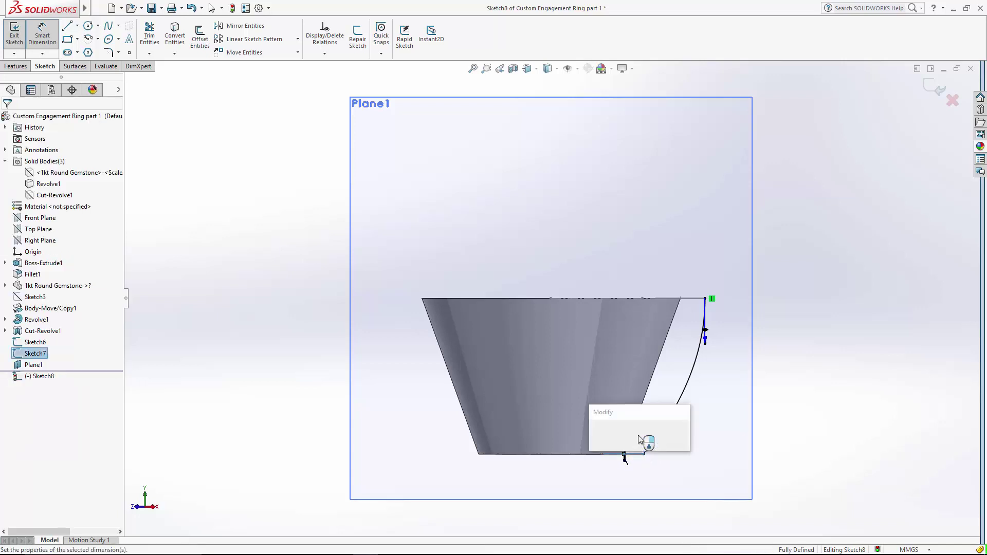
text(12)
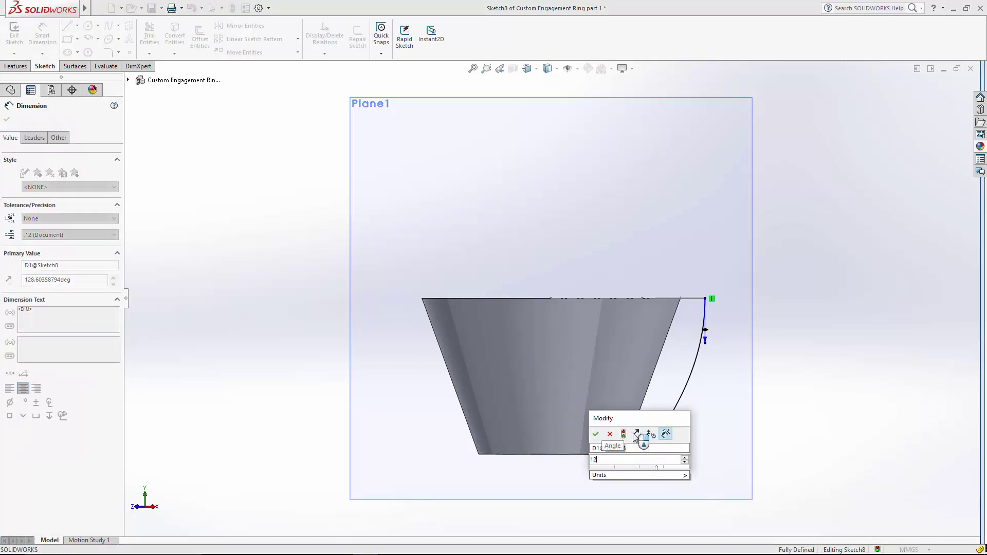
text(4)
key(Return)
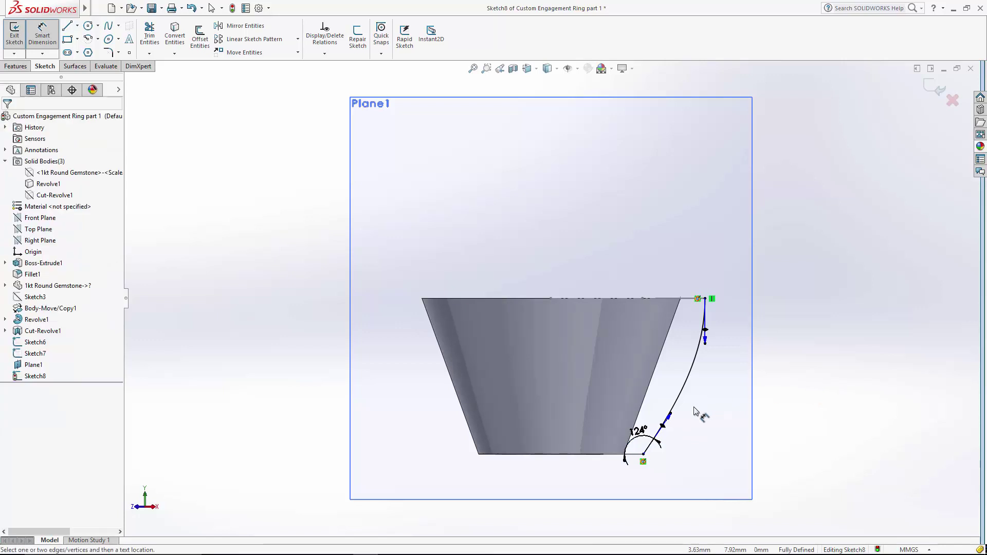
click(670, 419)
click(703, 435)
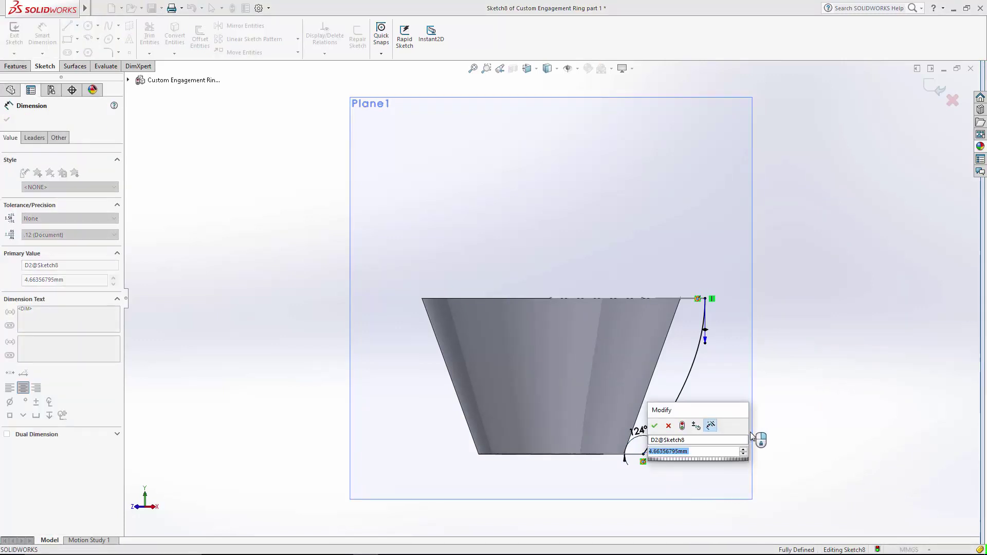
text(4.8)
key(Return)
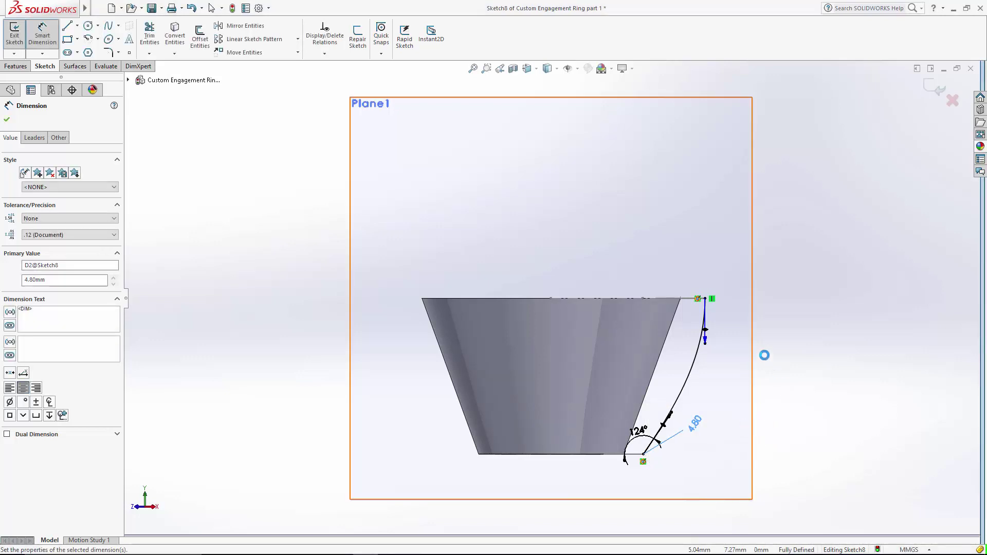
- Set the top tangent handle length to 3.40 and close the sketch
click(705, 341)
click(732, 371)
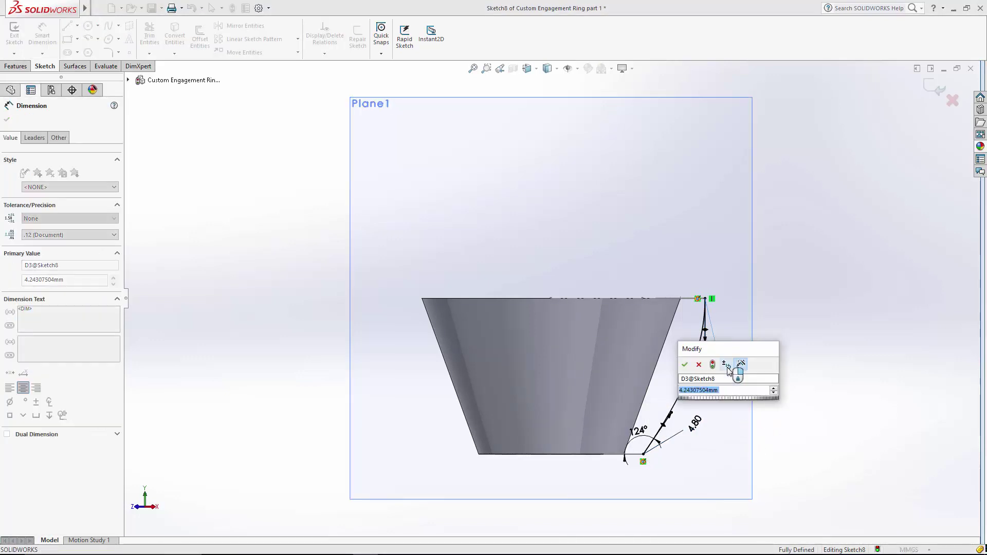
text(3.4)
key(Return)
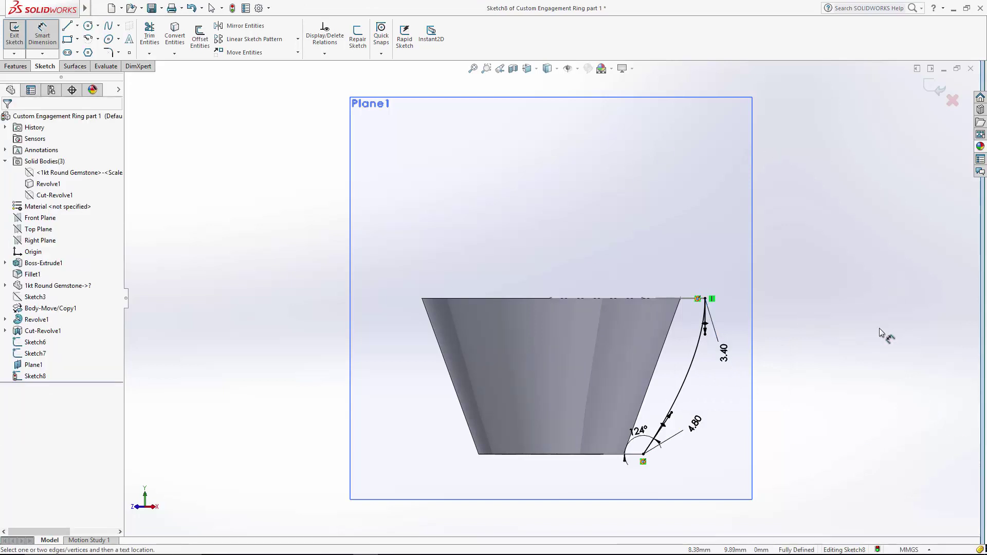
click(940, 91)
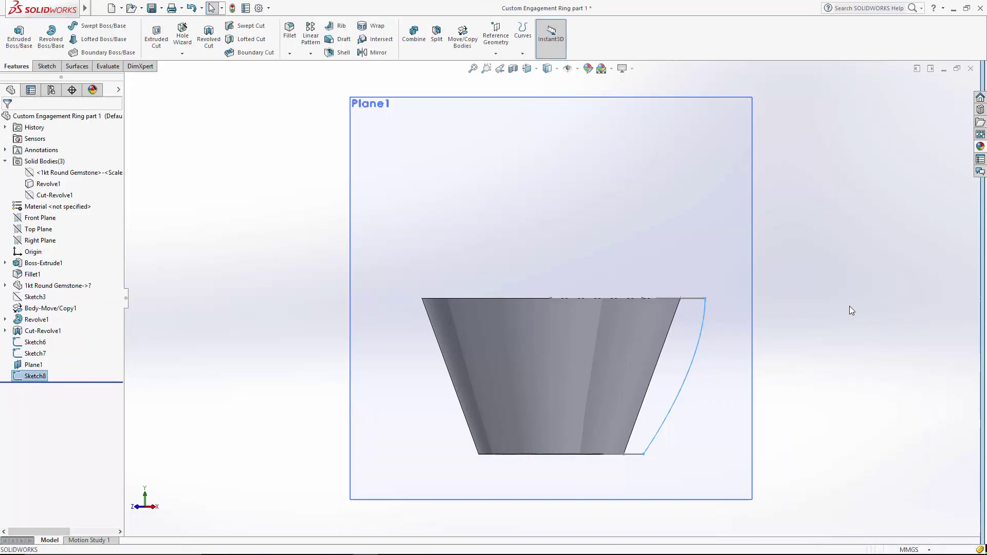
- Switch to isometric view and hide Plane1
key(ctrl+7)
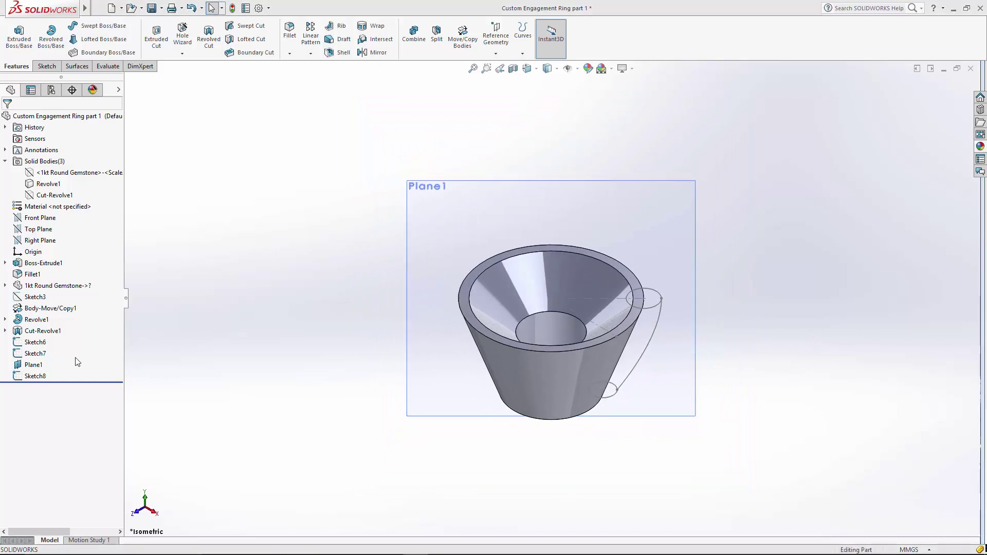
click(52, 366)
click(58, 343)
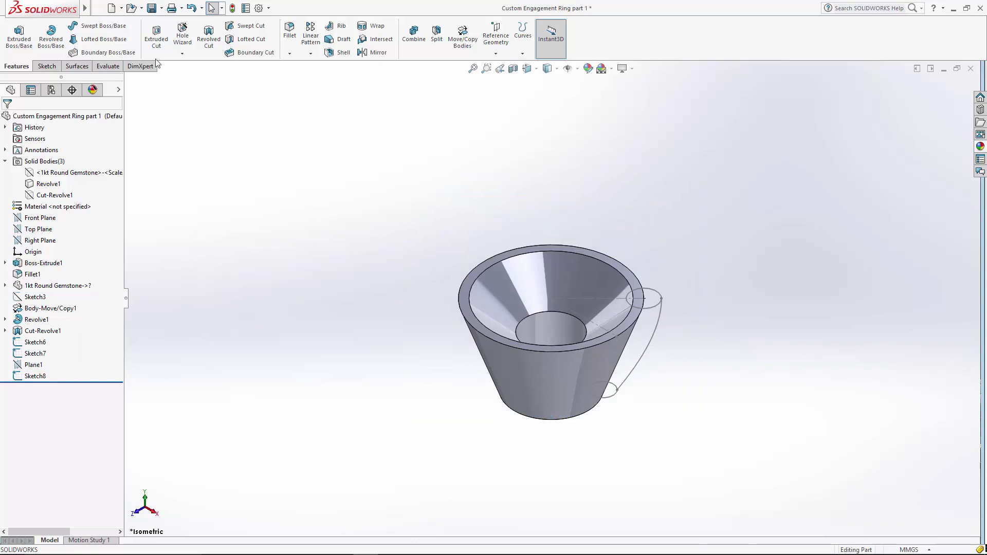
- Loft the prong from Sketch6 to Sketch7 along guide Sketch8, start normal to profile, unmerged
click(80, 40)
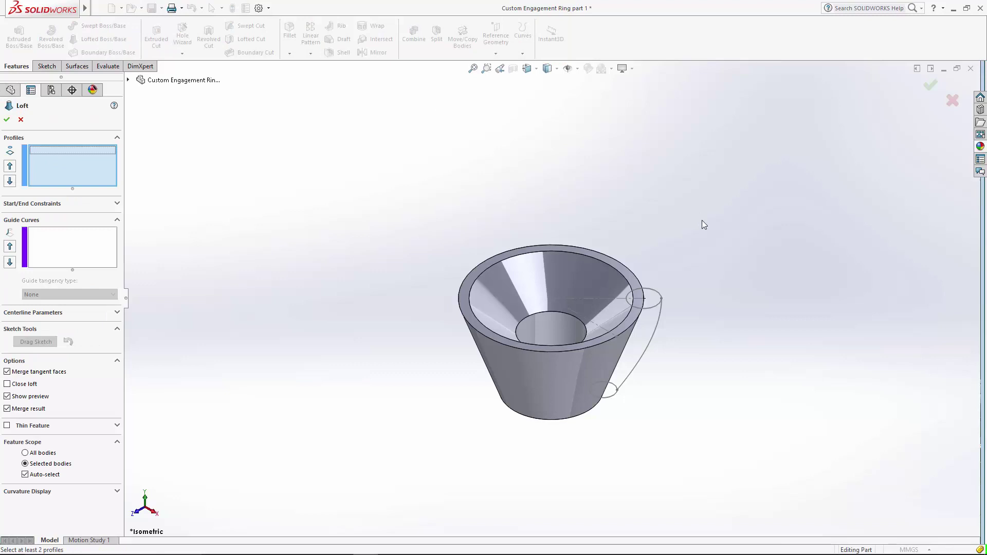
click(658, 304)
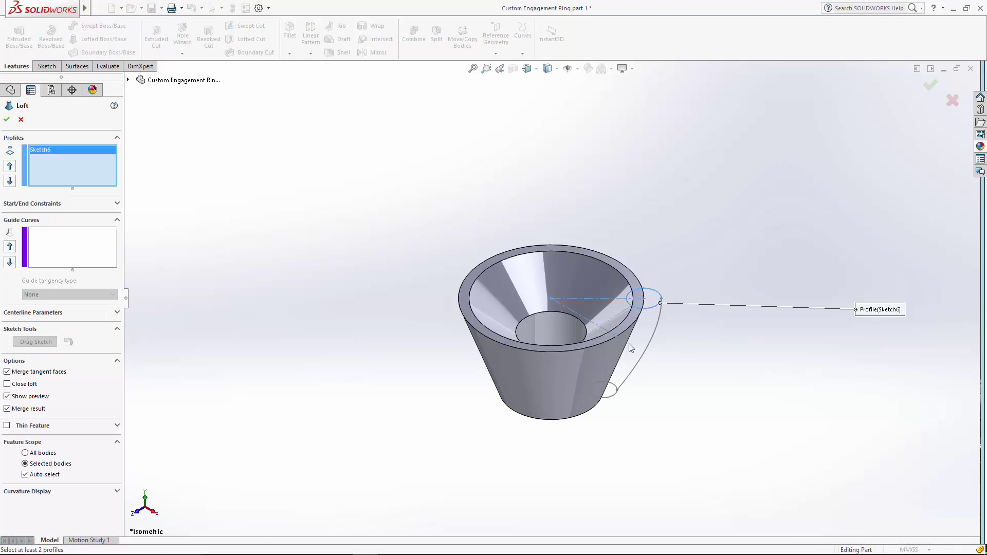
click(609, 399)
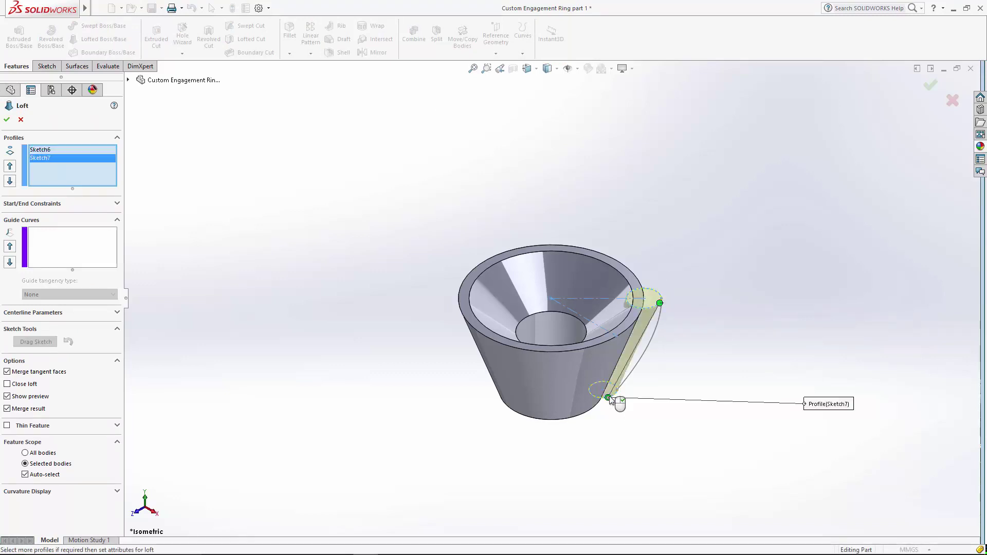
click(91, 251)
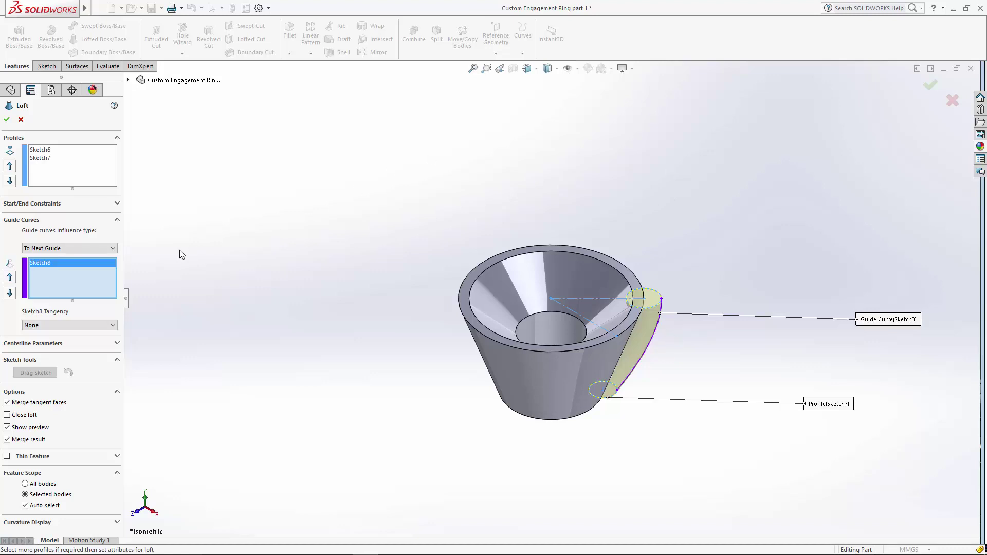
click(33, 204)
click(37, 227)
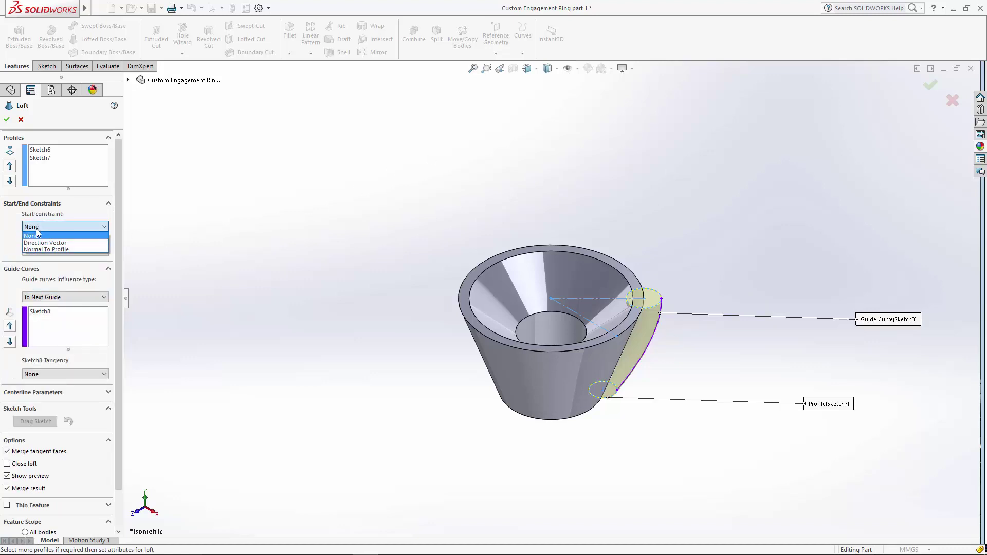
click(42, 249)
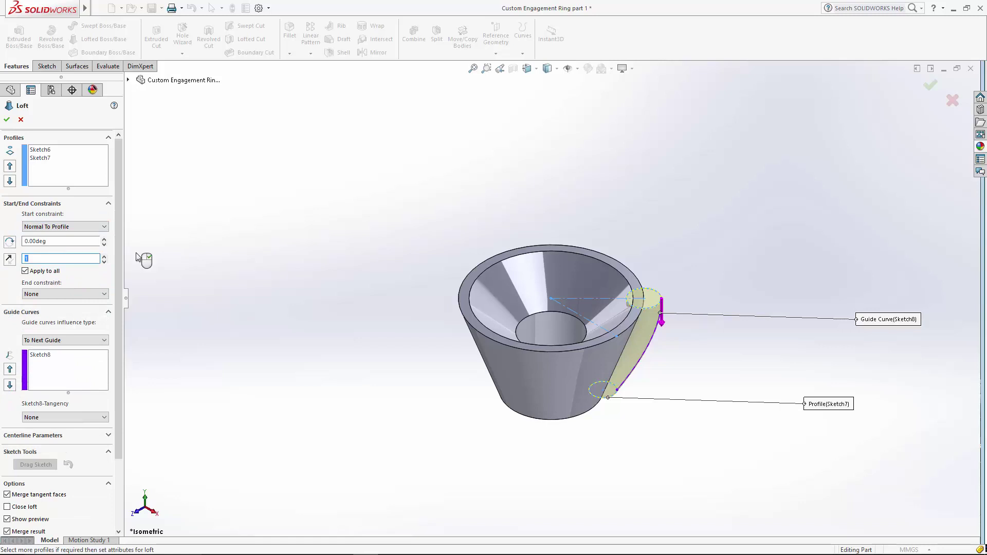
drag(122, 225, 116, 304)
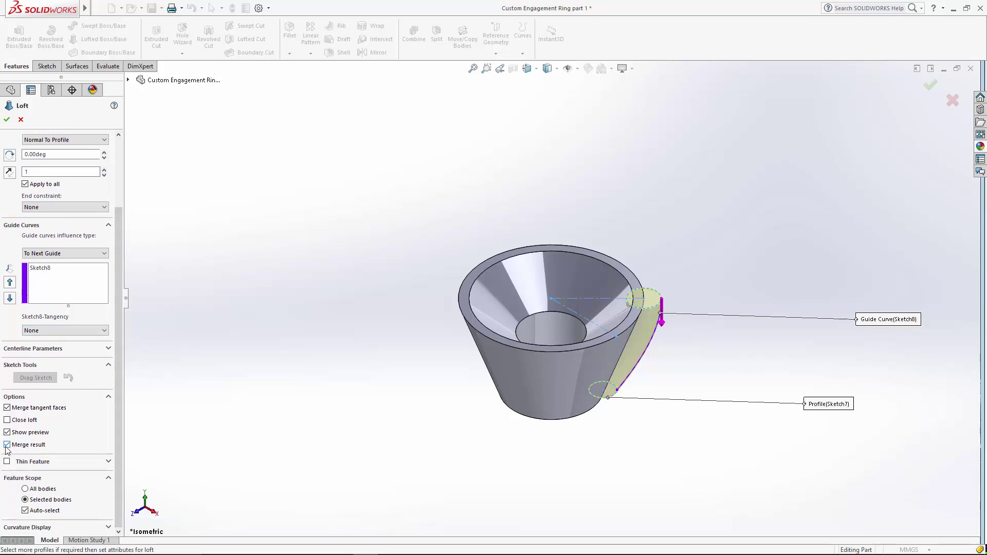
scroll(7, 450, up, 2)
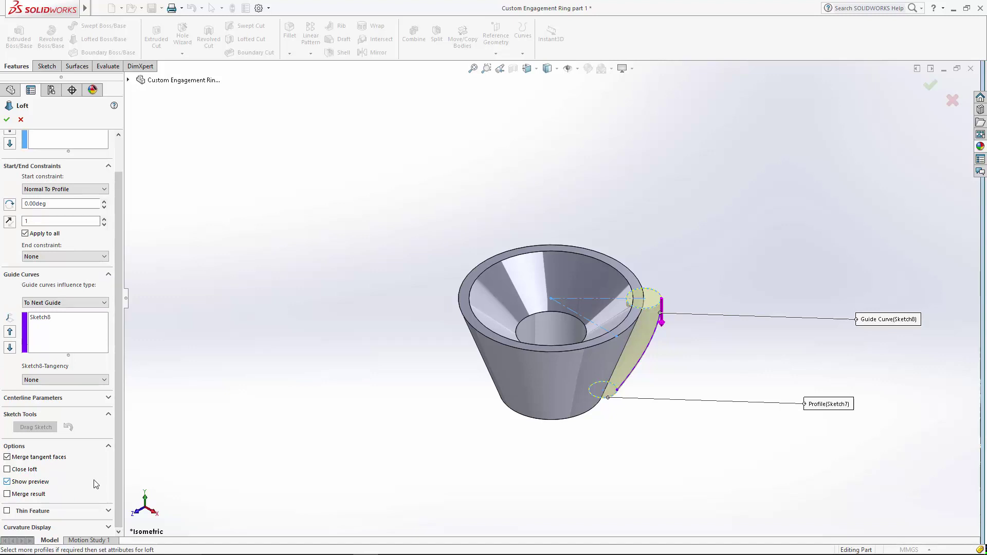
click(6, 119)
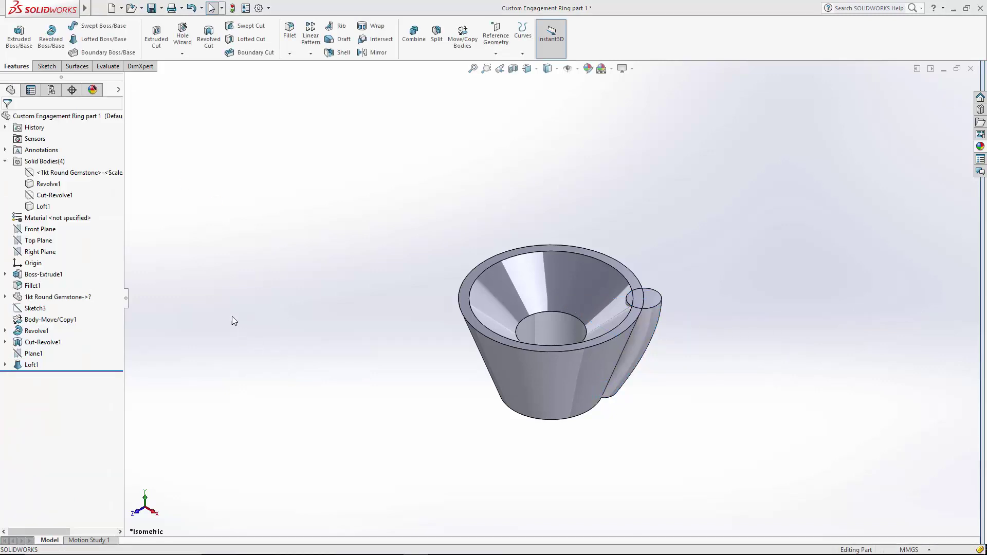
- Show the gemstone body again
click(56, 173)
click(62, 161)
click(202, 322)
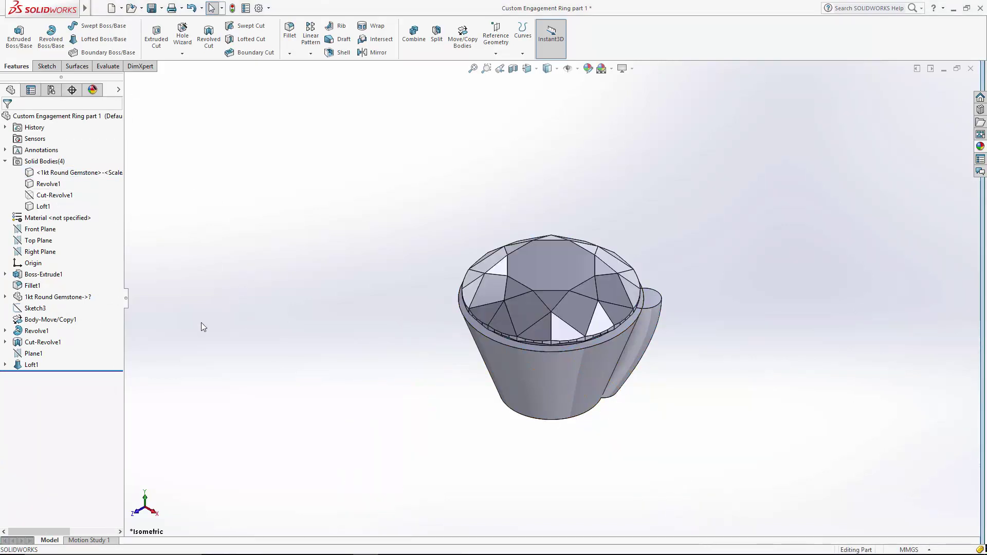
- Extrude Sketch6's top circle 1.90 mm, merging only into the Loft1 prong body
click(5, 365)
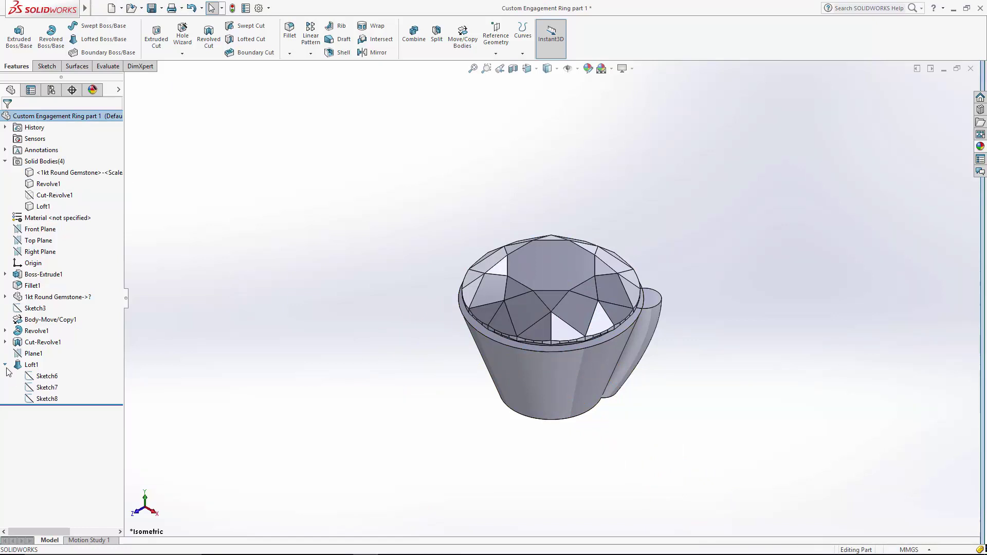
click(51, 377)
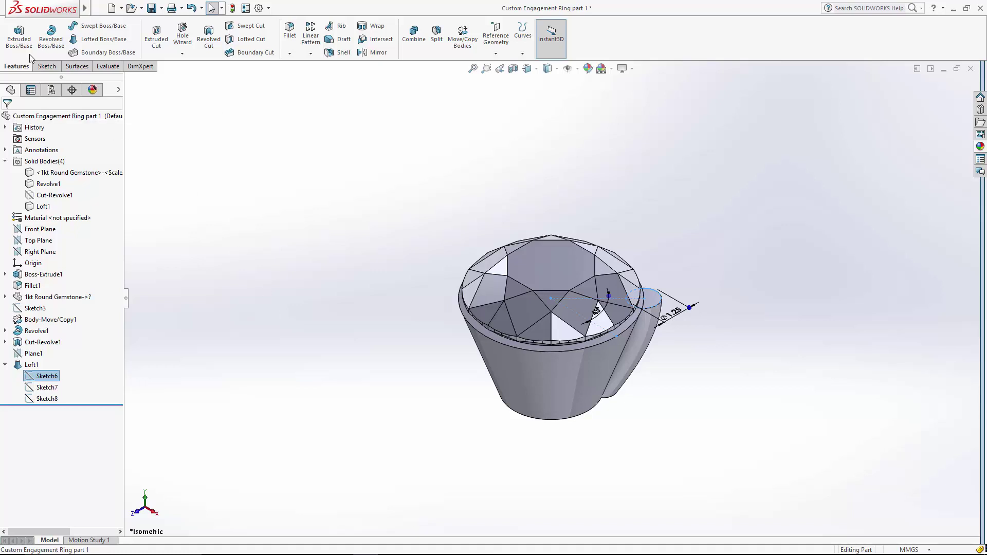
click(21, 40)
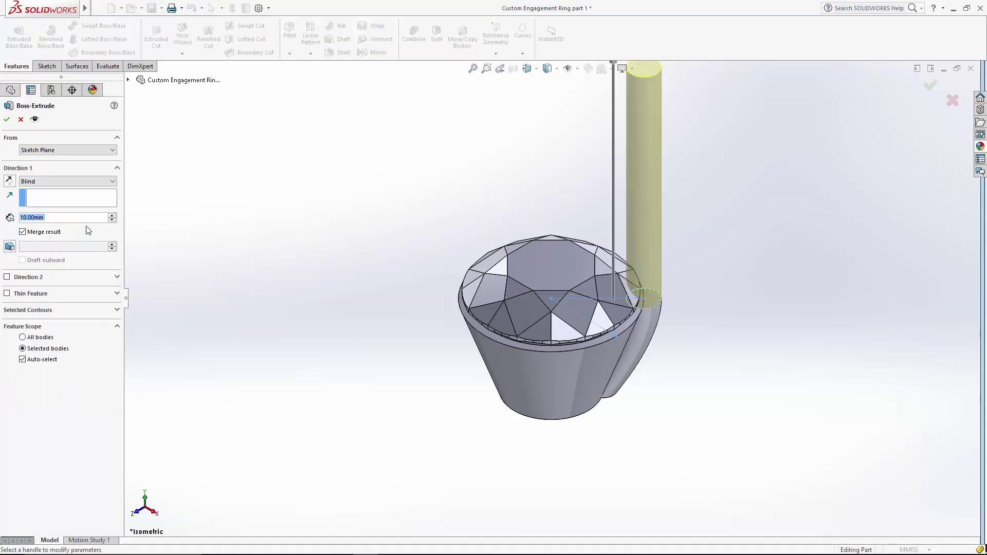
click(76, 218)
double_click(76, 218)
text(1)
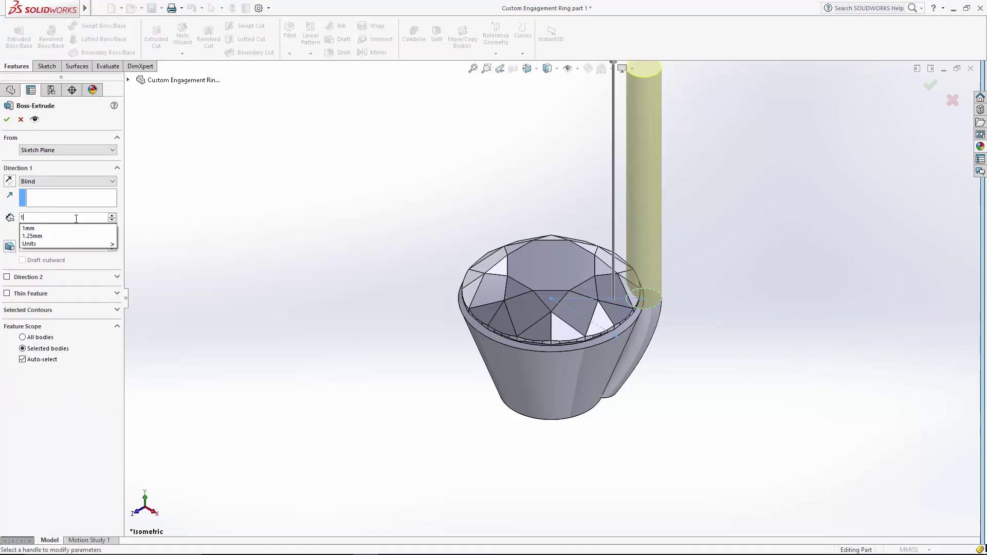
text(.90)
key(Return)
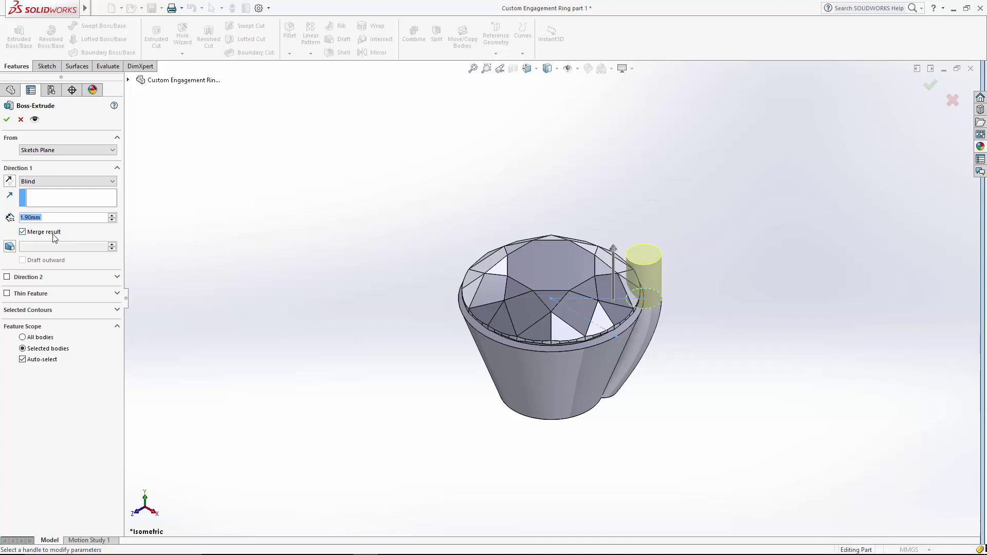
click(22, 360)
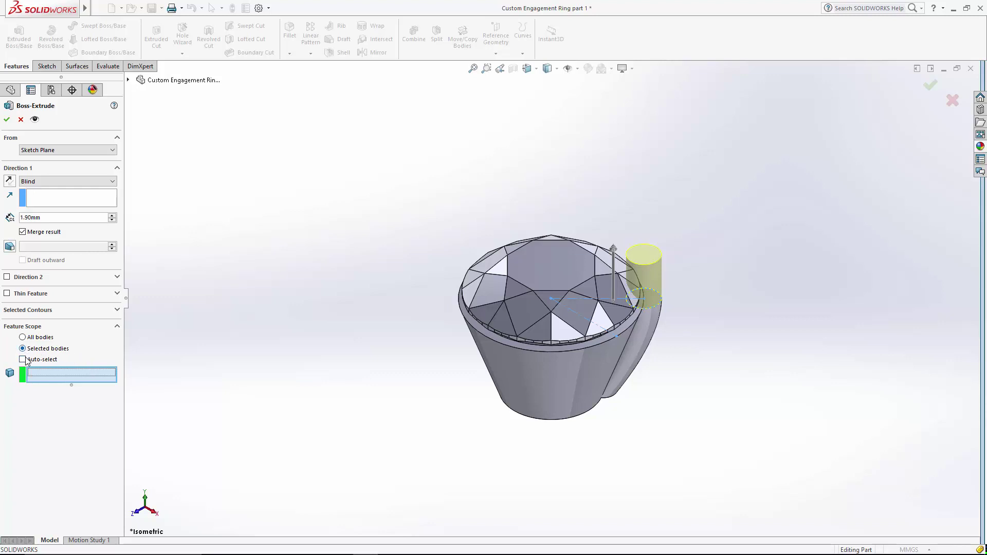
click(649, 334)
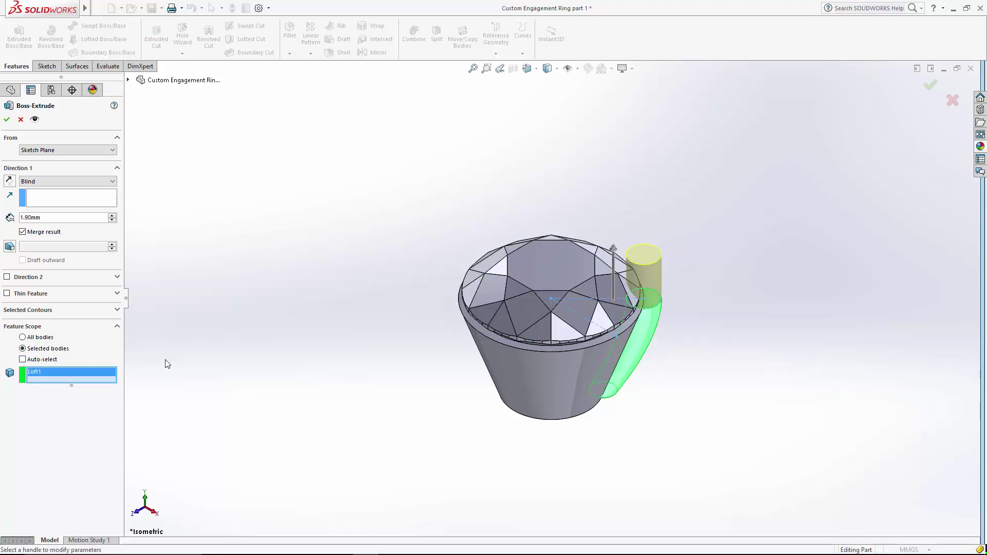
click(7, 119)
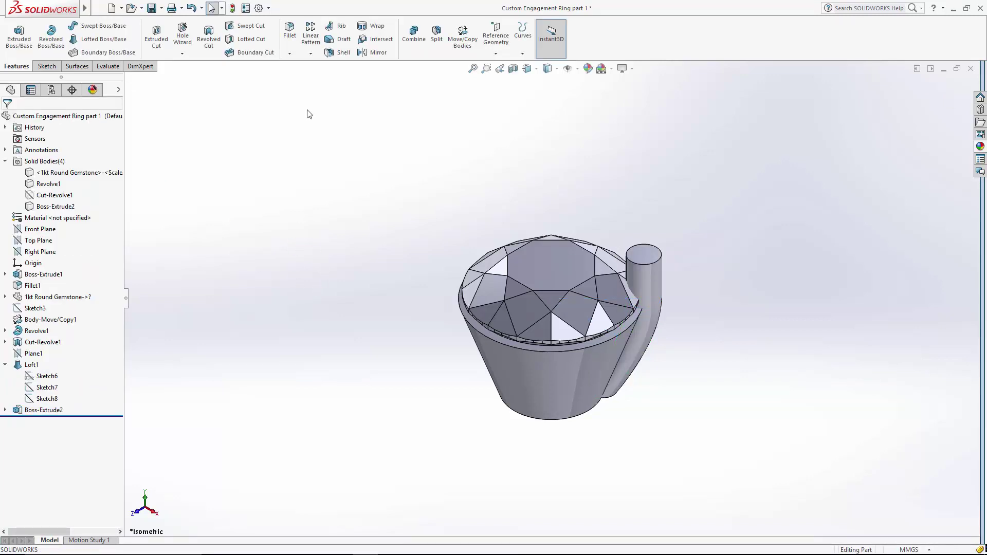
- Circular-pattern the Boss-Extrude2 prong body 4 times over 360° about the ring's bottom circular edge
click(311, 54)
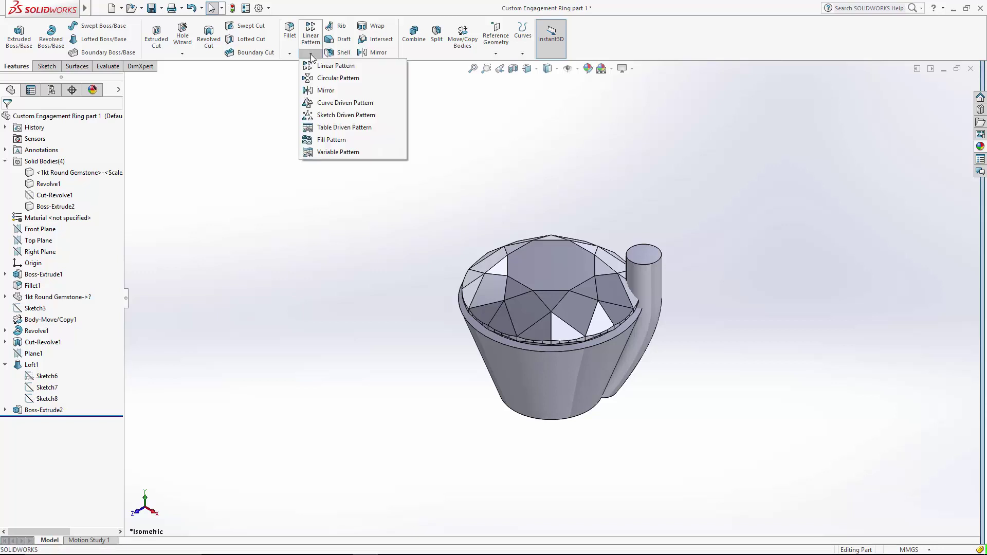
click(320, 80)
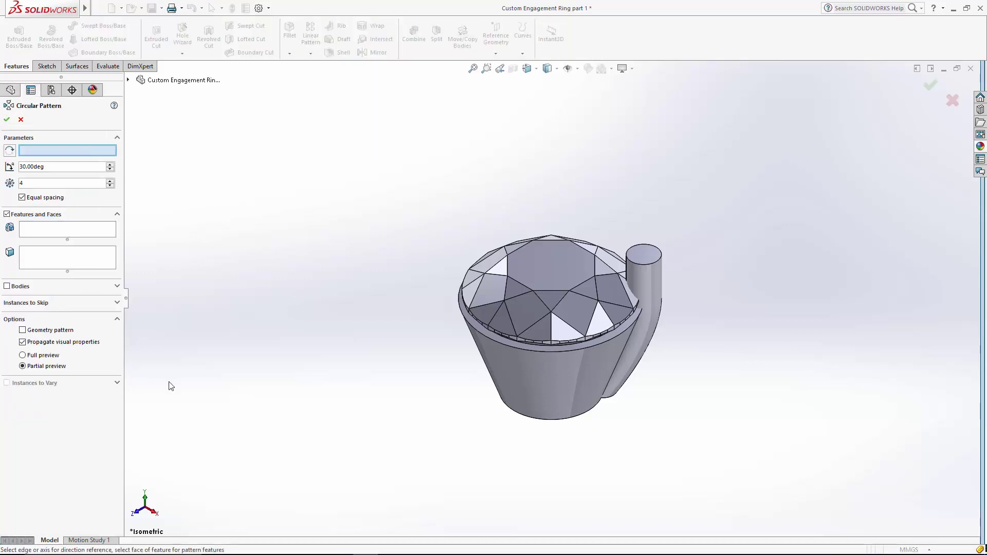
click(564, 421)
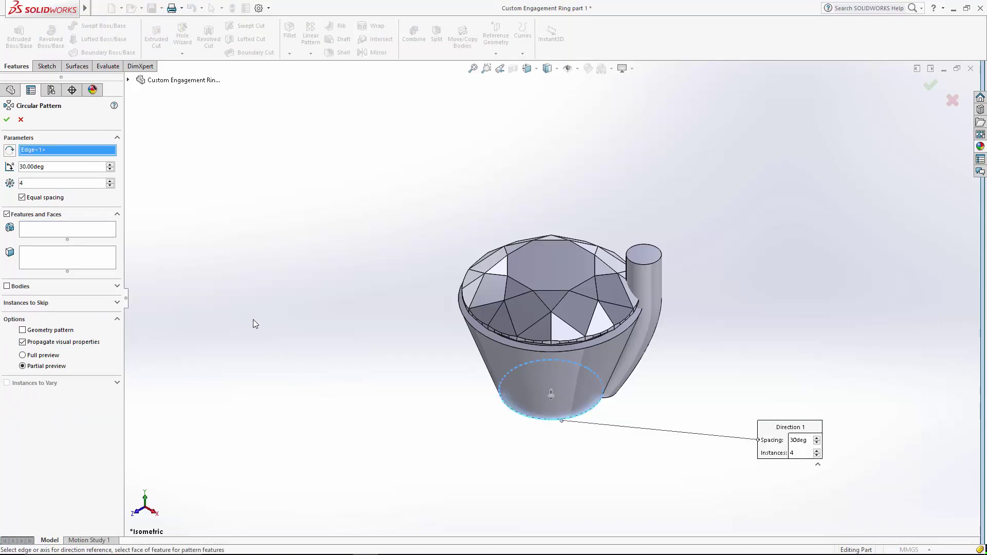
click(59, 165)
text(360)
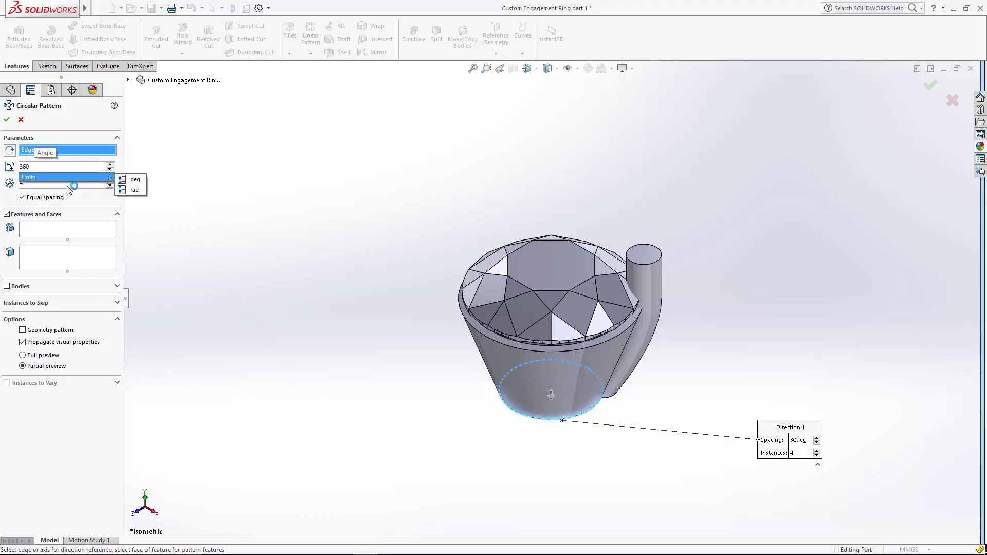
key(Return)
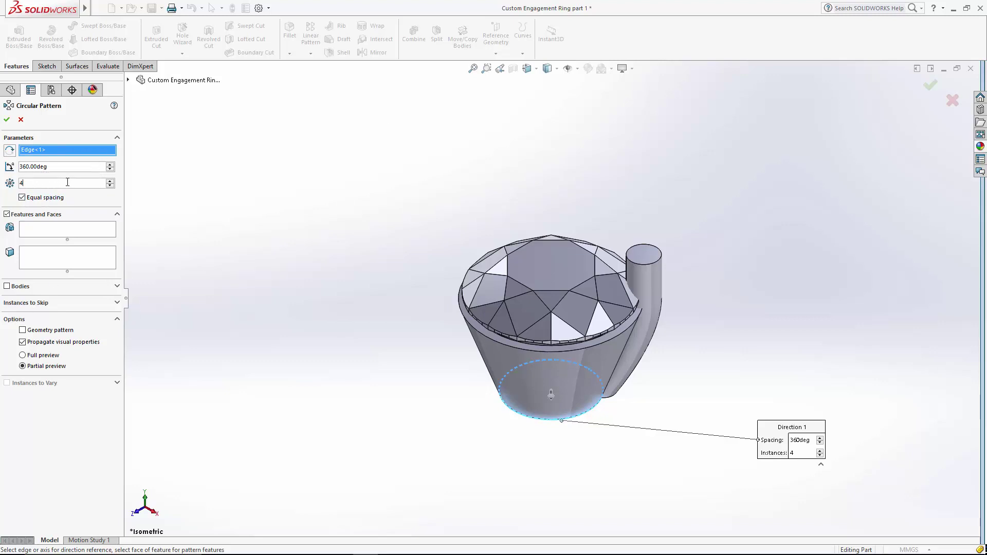
click(7, 286)
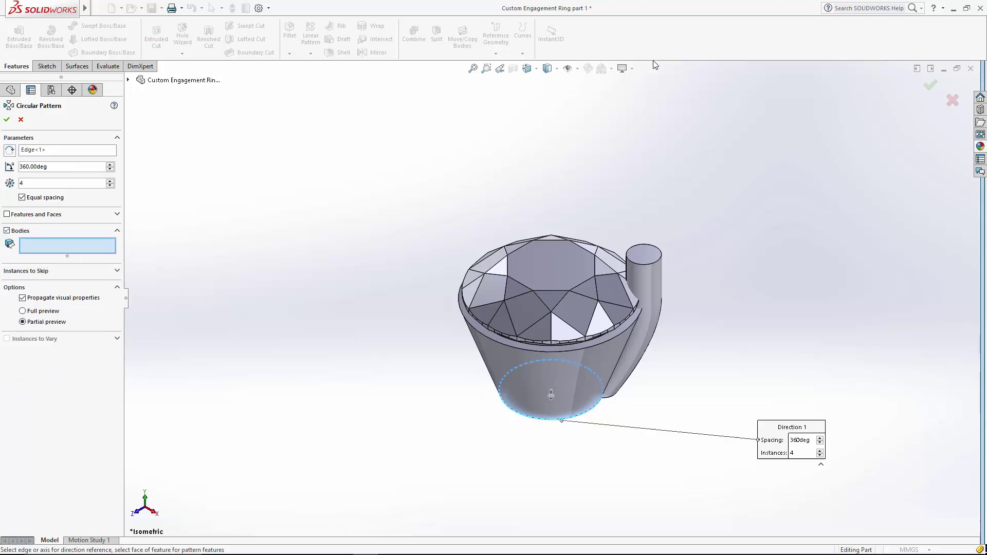
click(657, 280)
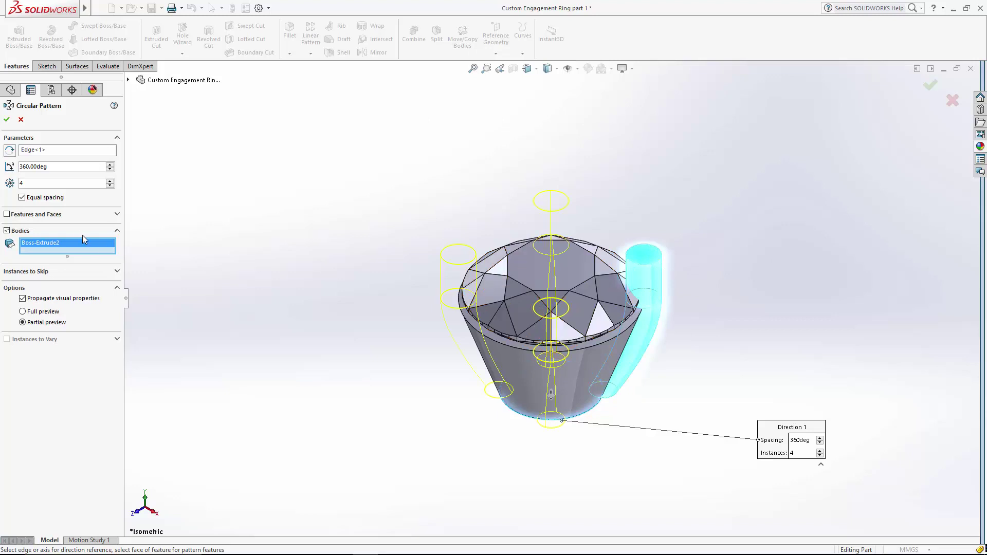
click(6, 119)
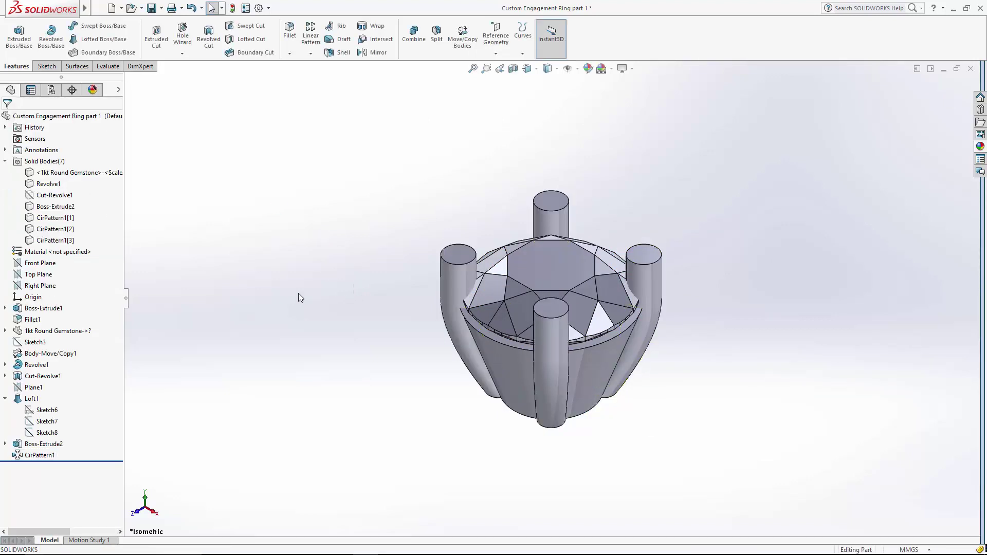
- Apply a 0.2 mm fillet to the top circular edge of the stone seat
click(290, 31)
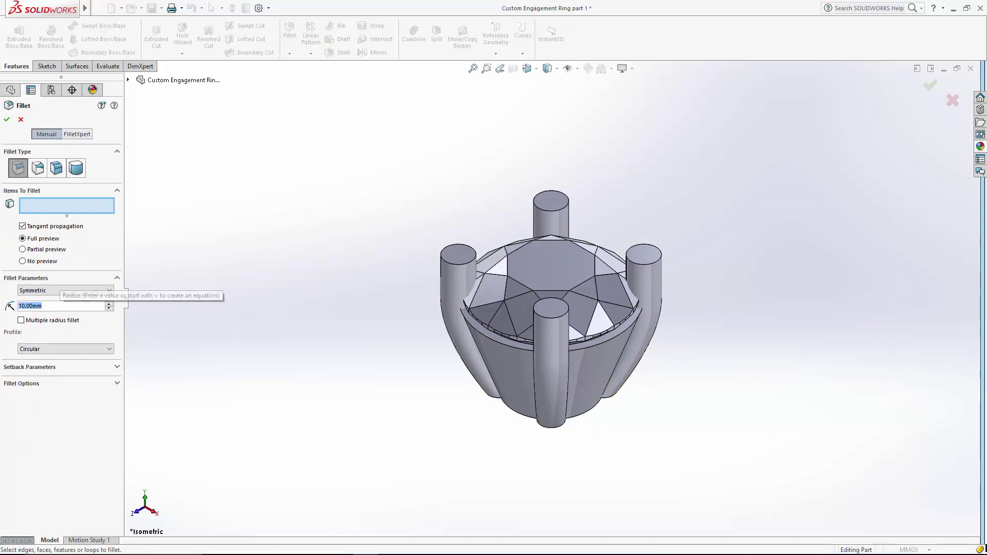
text(0.2)
key(Return)
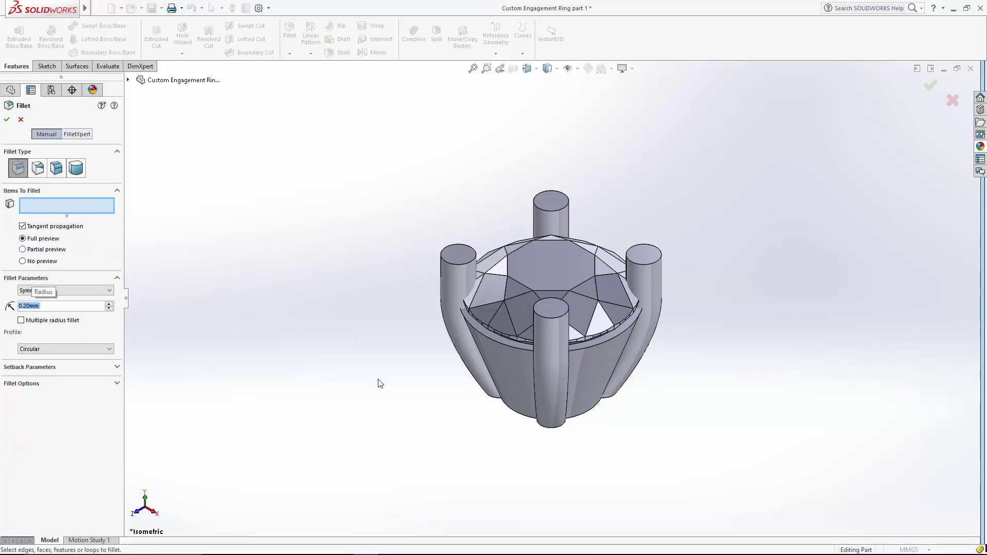
click(501, 343)
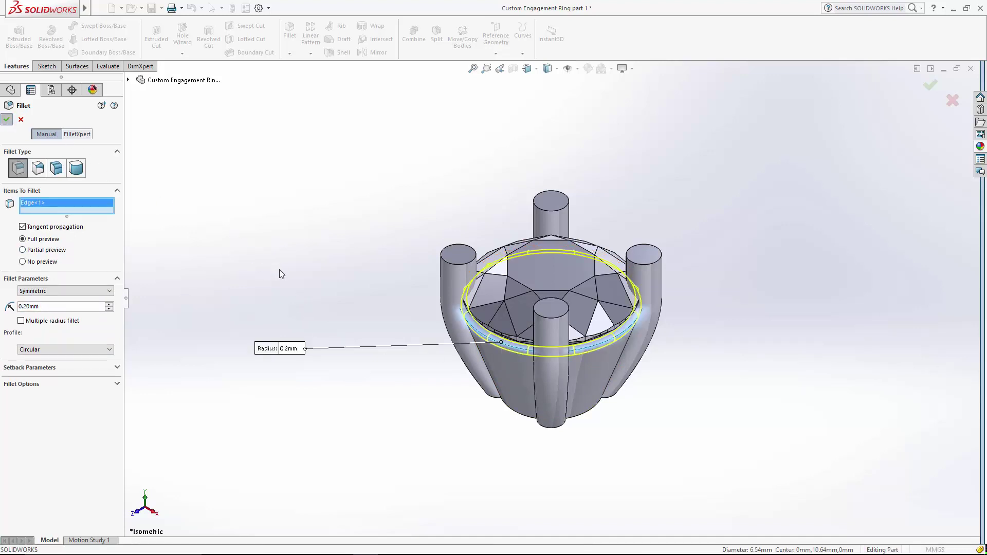
key(Return)
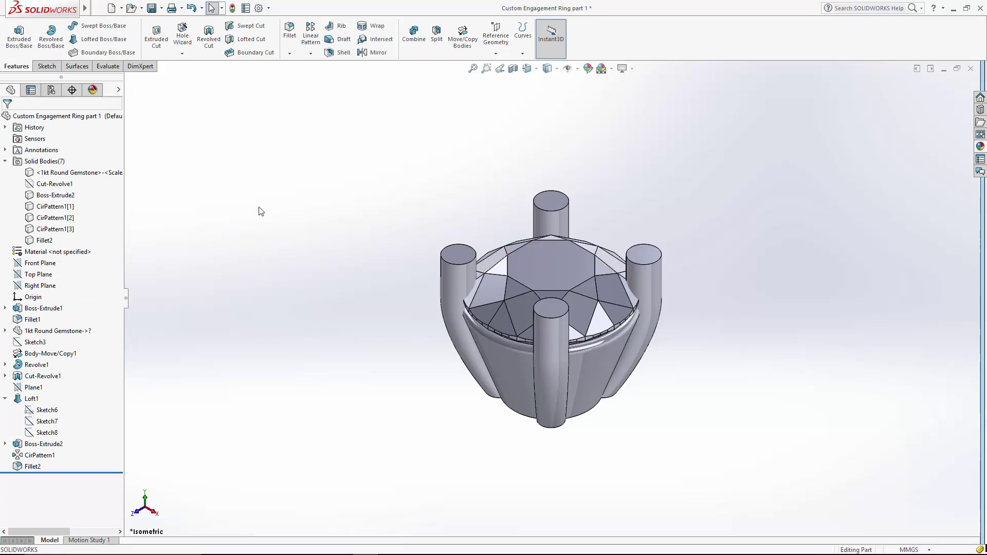
- Add the left, top, right and front prongs and the Fillet2 setting body into one combined body
click(159, 9)
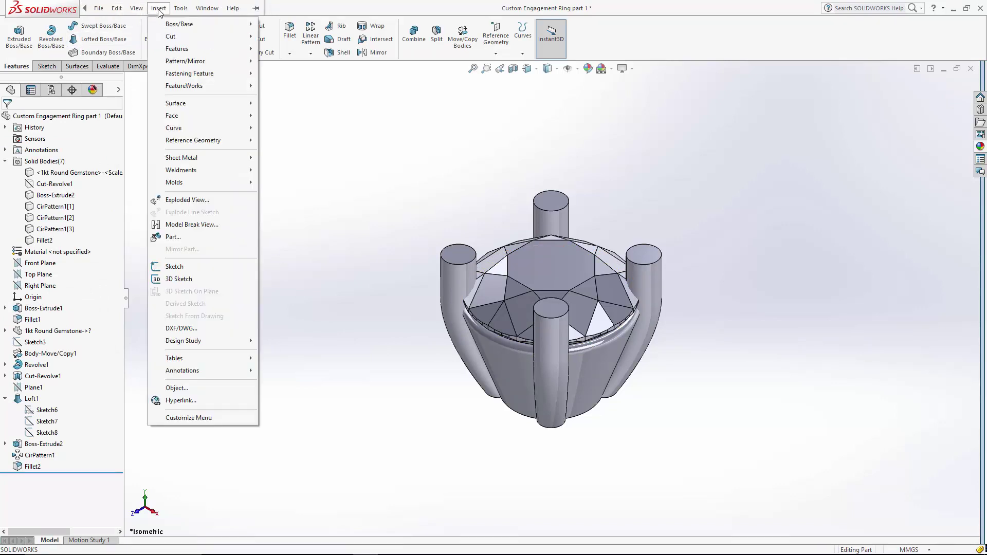
mouse_move(183, 50)
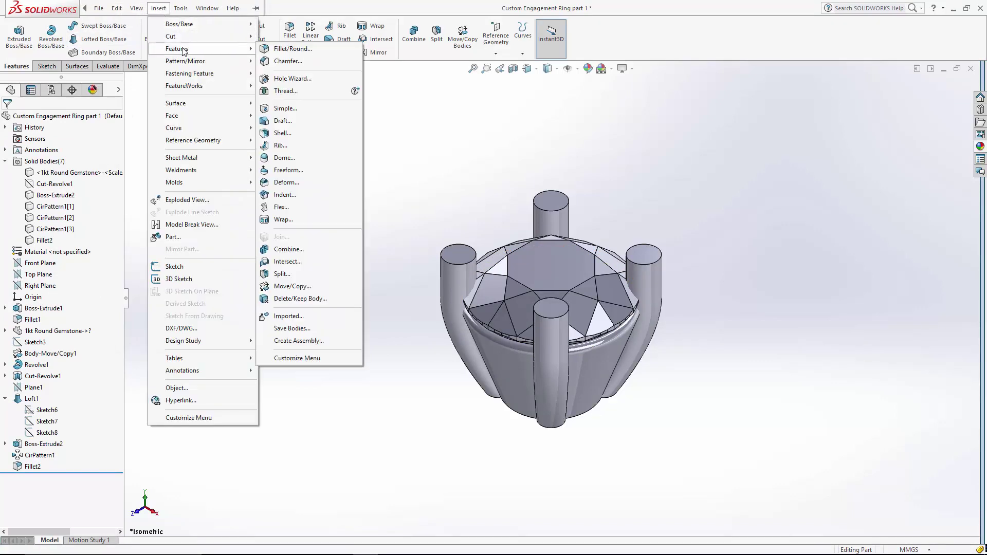
click(288, 248)
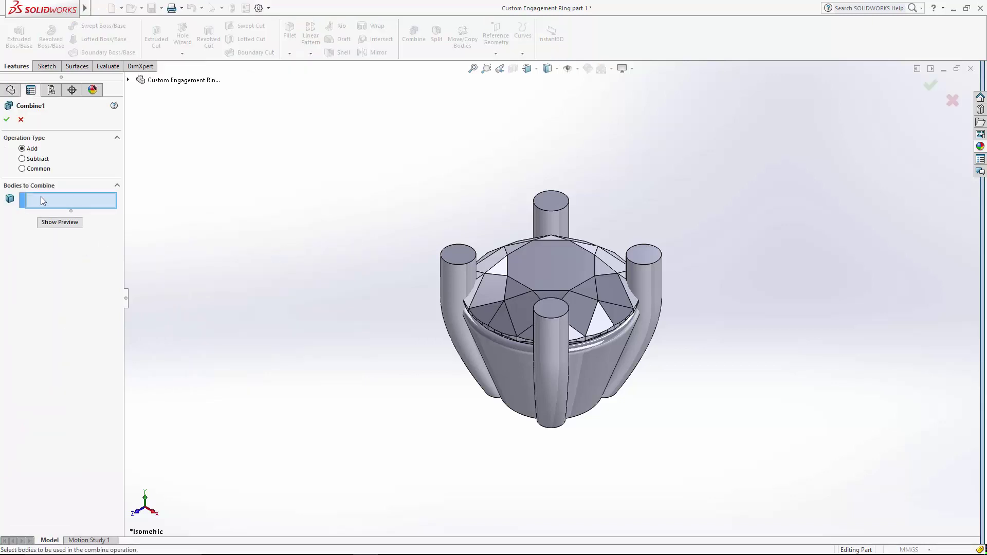
click(457, 256)
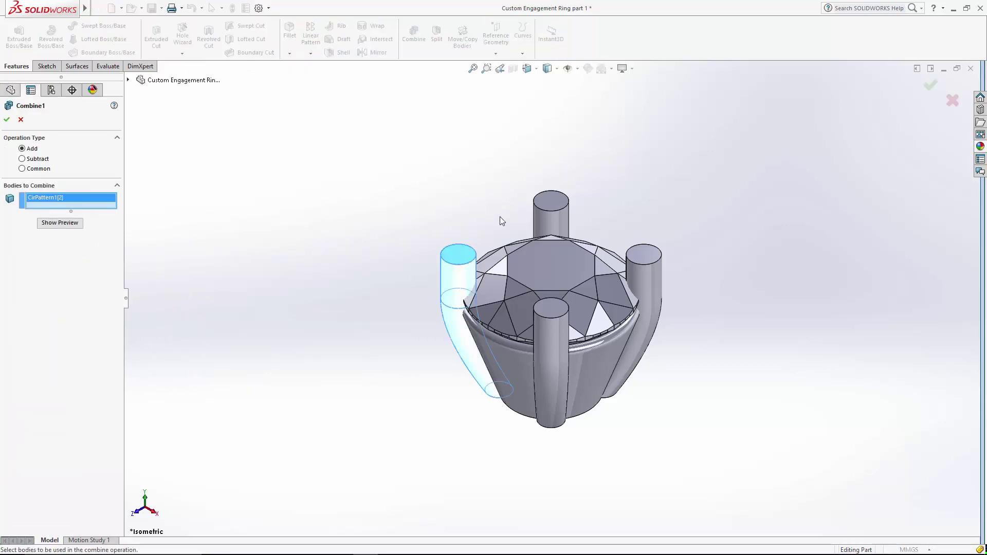
click(545, 208)
click(643, 253)
click(559, 305)
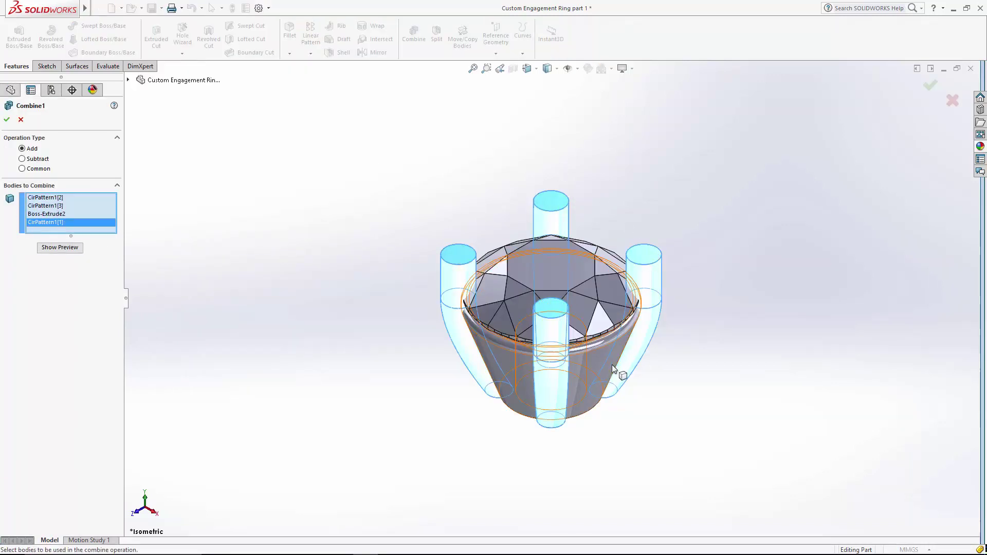
click(591, 379)
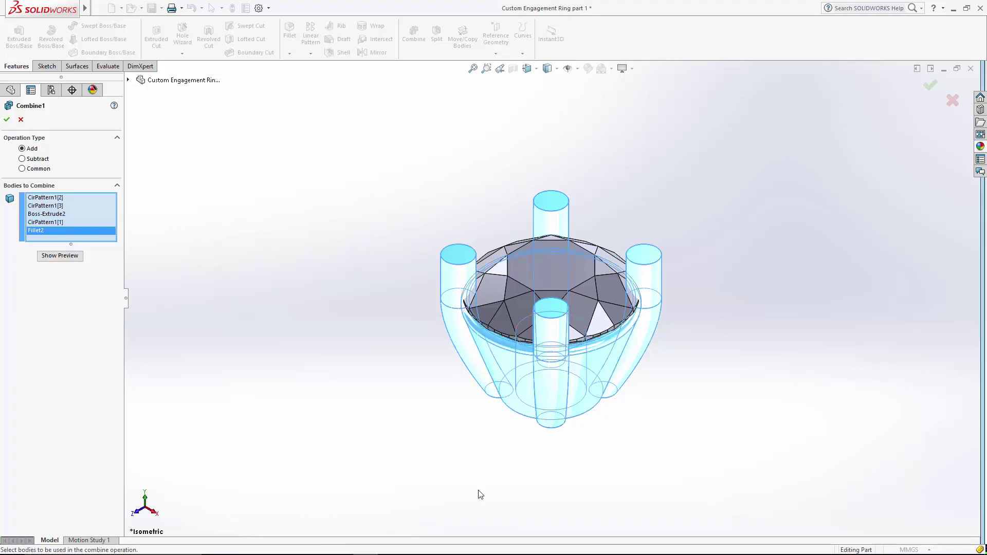
click(7, 121)
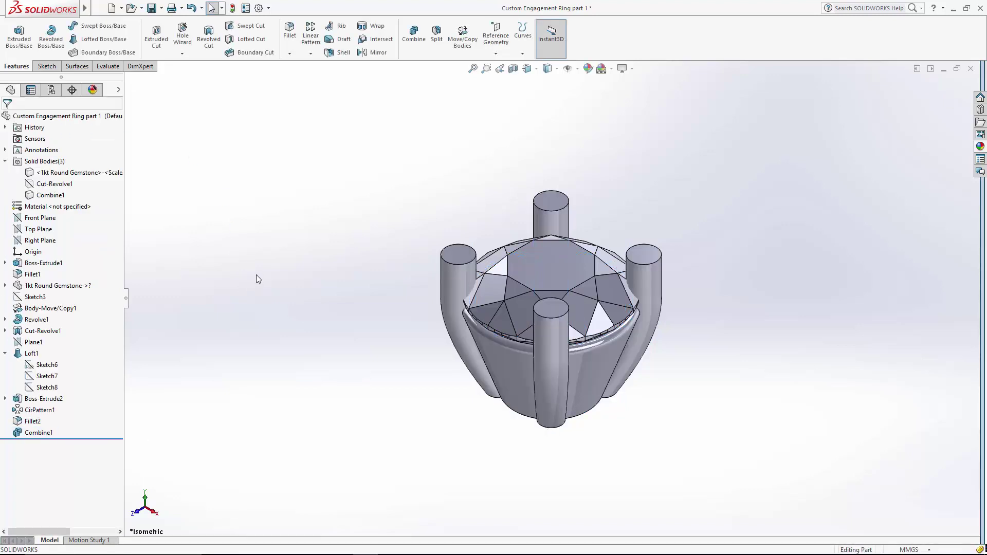
- Fillet four side faces of the setting at 0.1 mm, then return to the isometric view
click(289, 31)
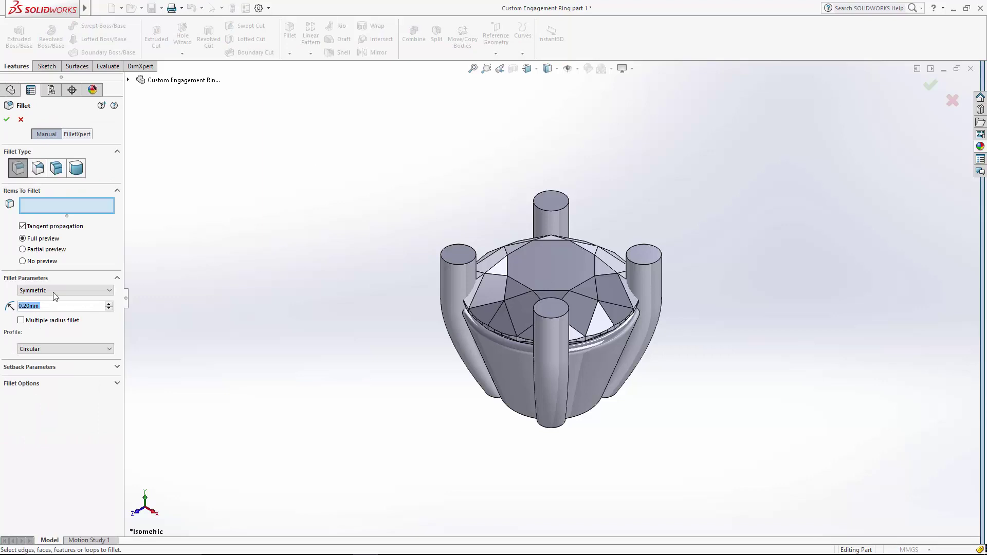
text(0.1)
key(Return)
click(509, 383)
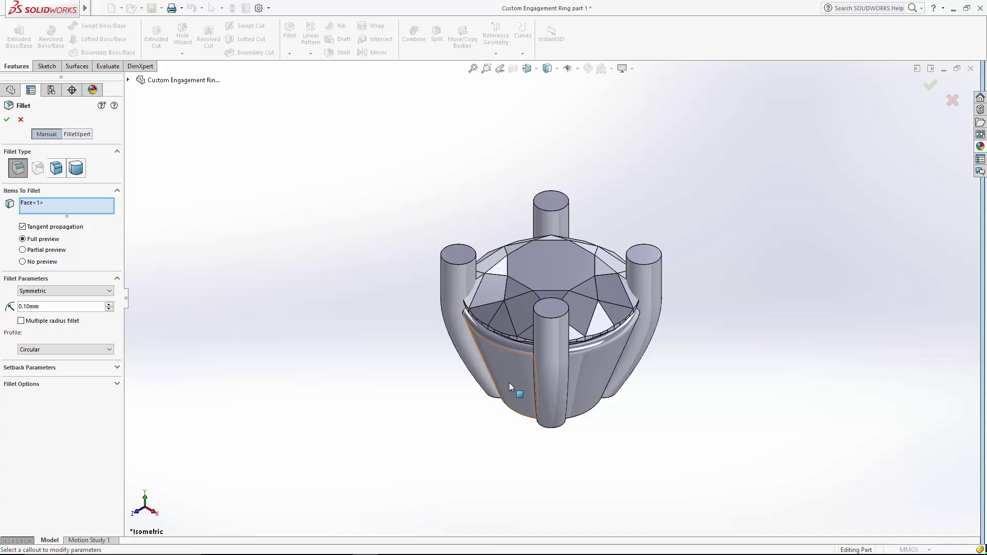
click(597, 407)
middle_drag(689, 448, 548, 422)
click(586, 395)
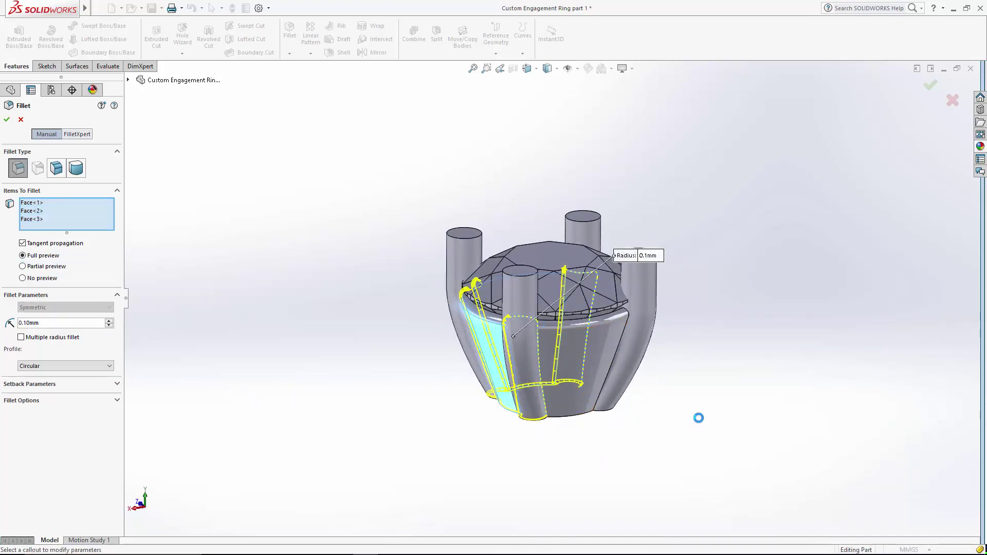
middle_drag(701, 430, 579, 470)
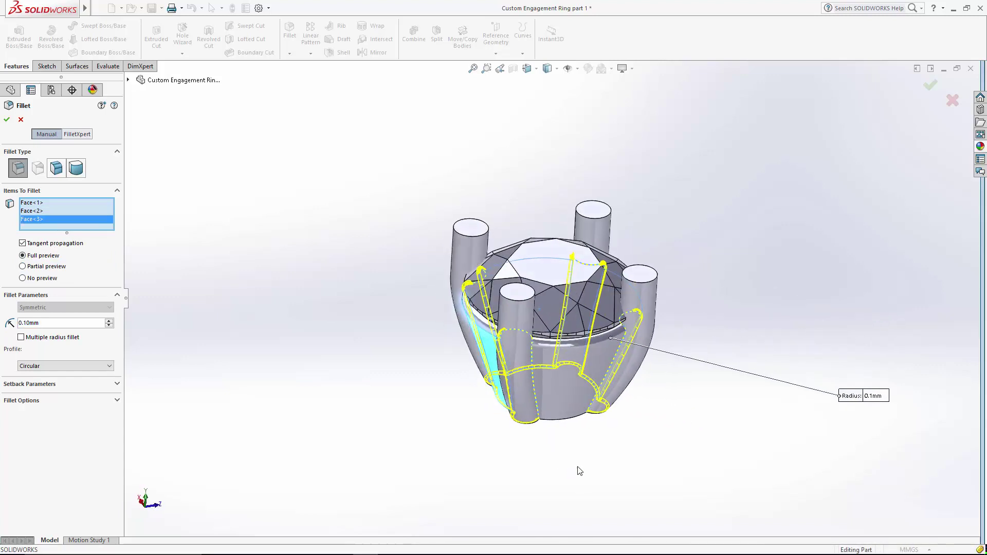
click(583, 403)
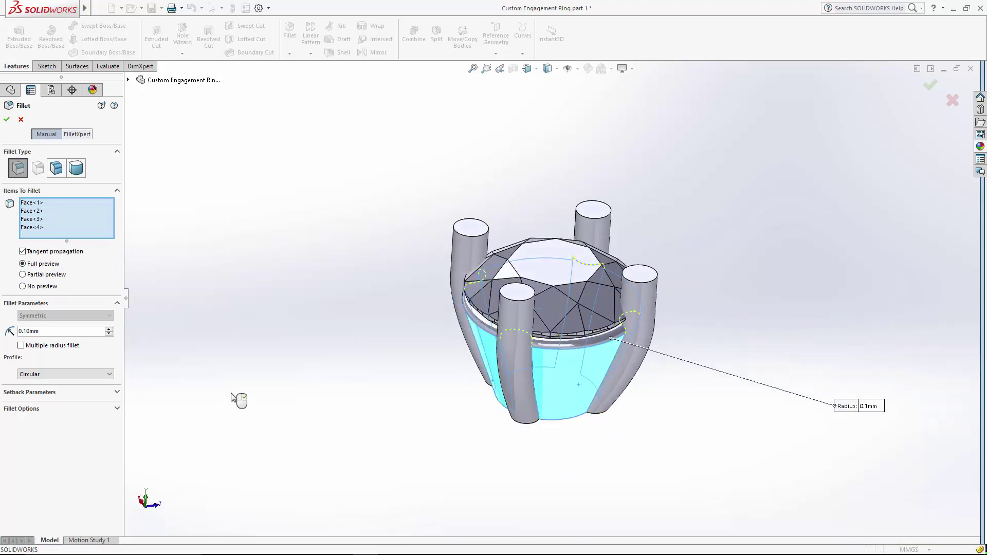
click(7, 119)
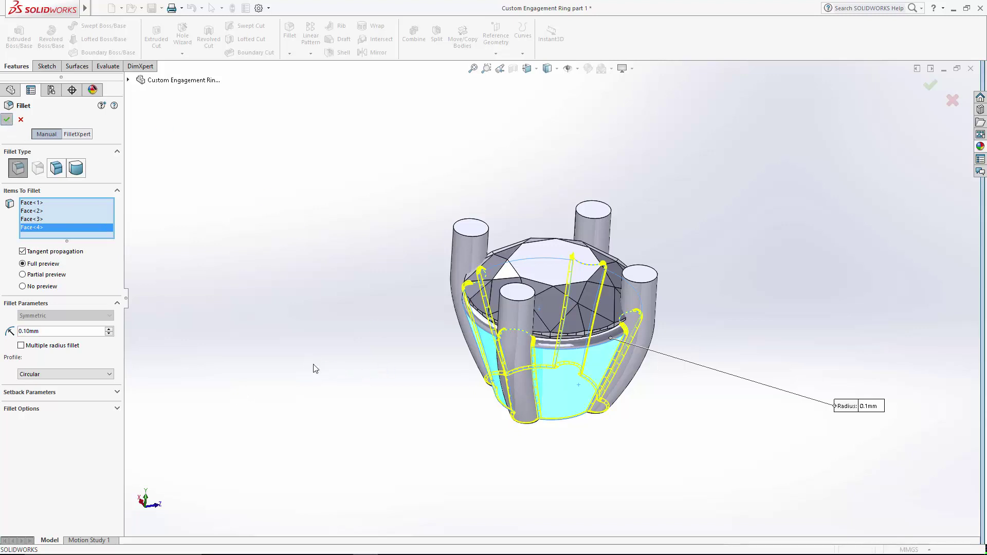
key(ctrl+7)
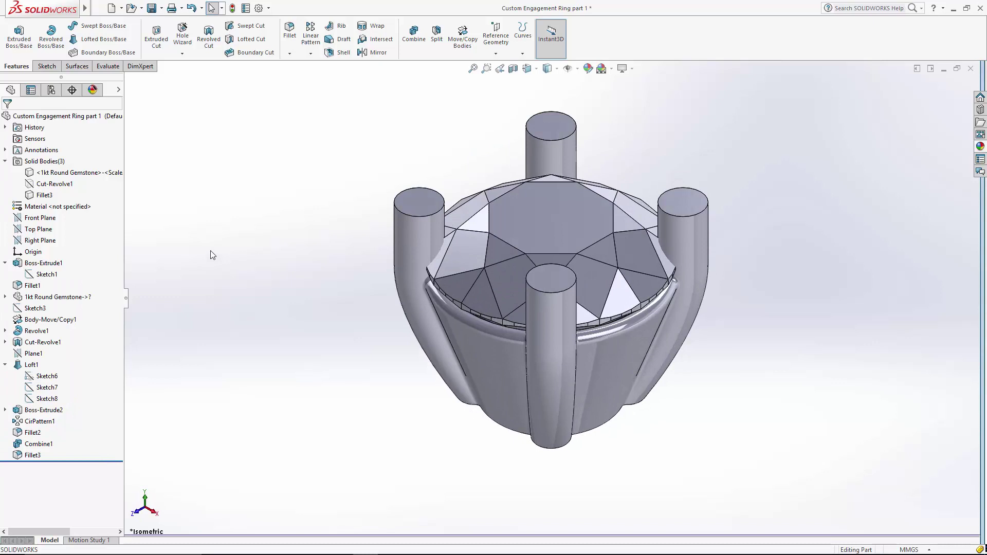
- Unhide the band body, switch to the Front view, and start an extruded cut from Sketch1
click(56, 194)
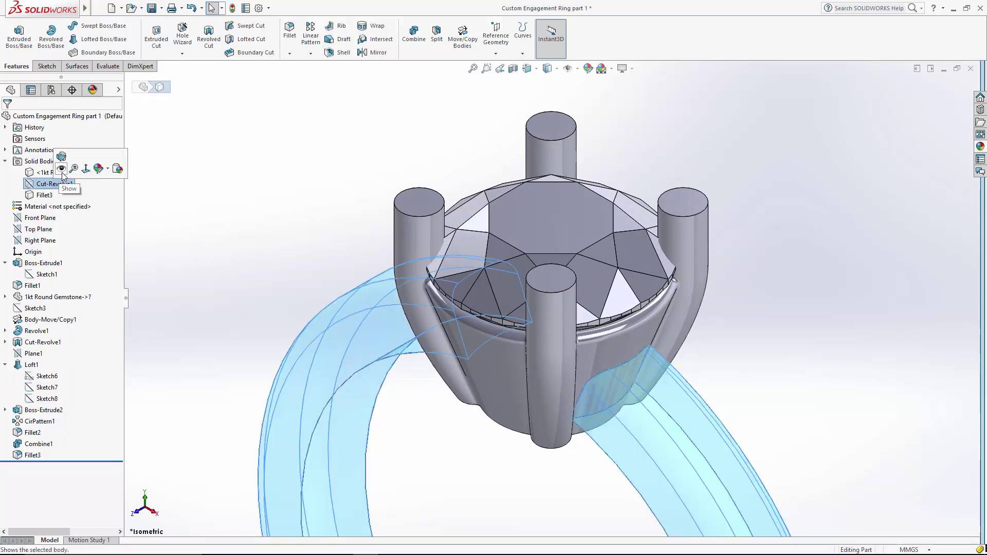
click(70, 175)
click(535, 71)
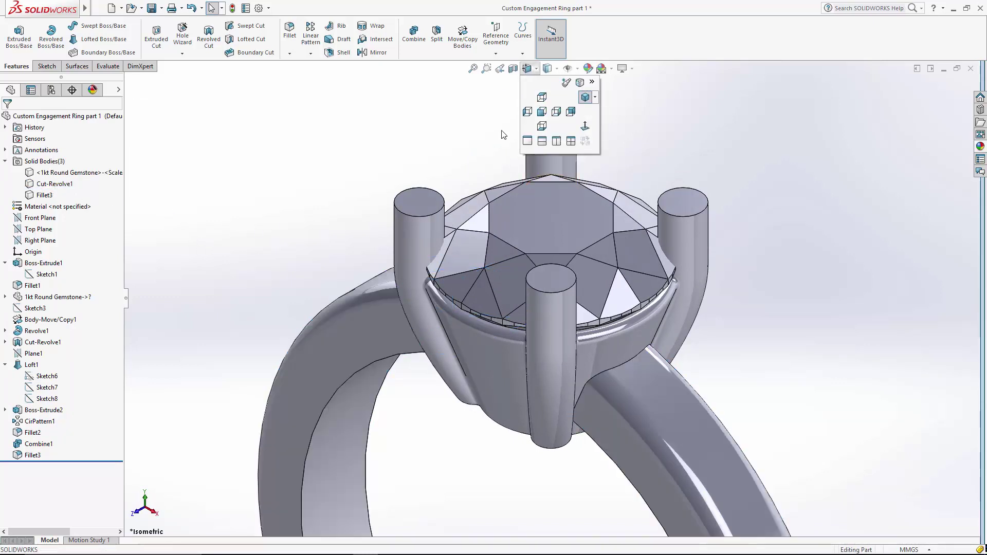
click(541, 124)
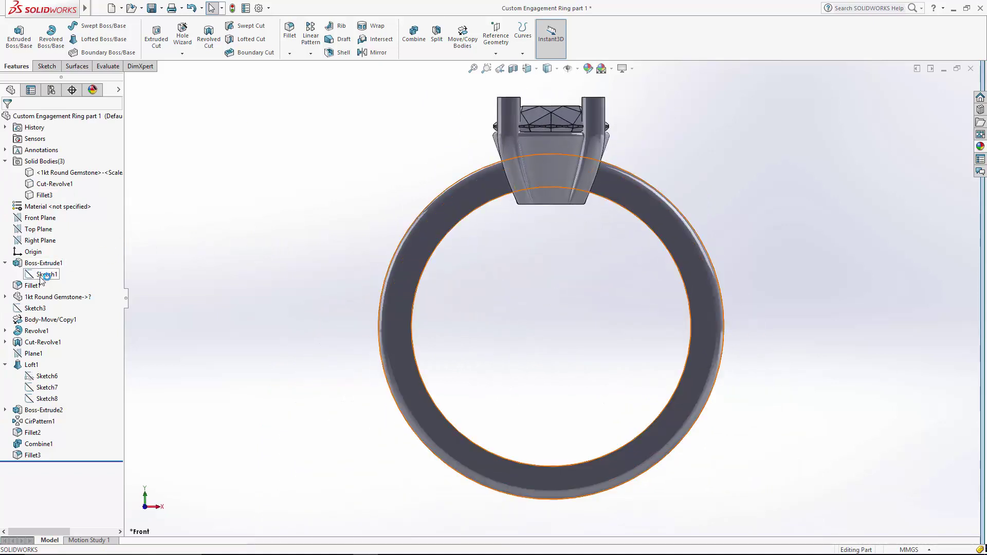
click(43, 276)
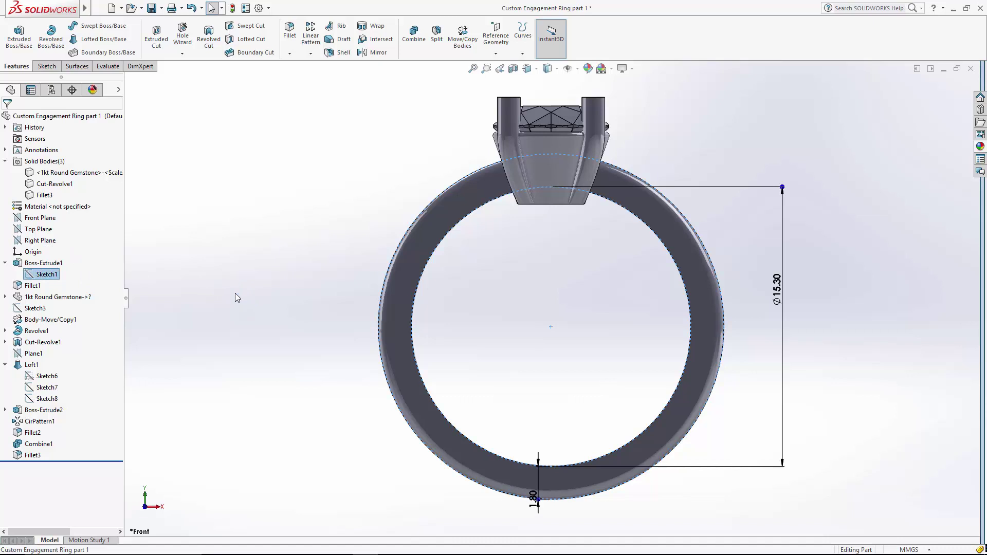
click(156, 36)
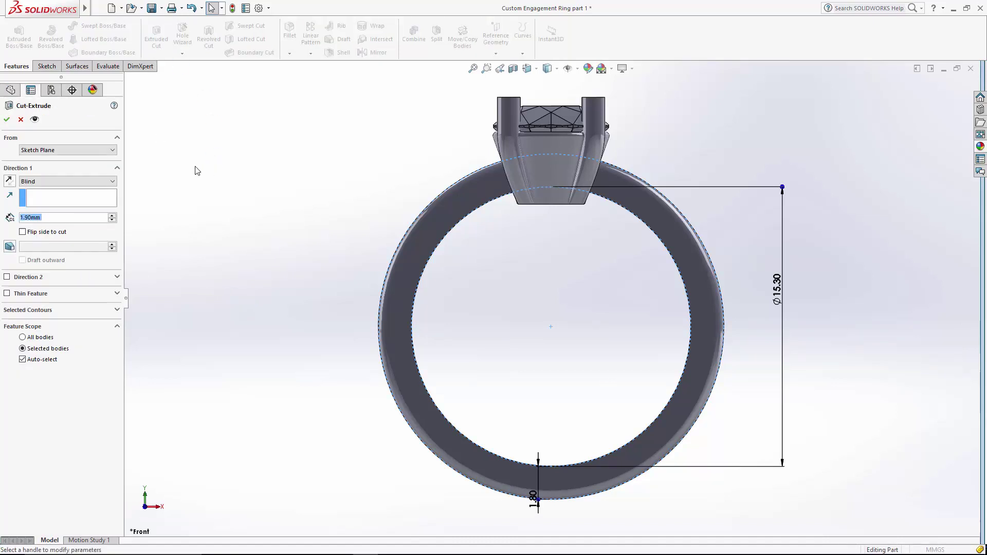
- Replace Sketch1 in the cut's selected contours with only the inner circle region
click(29, 310)
click(52, 323)
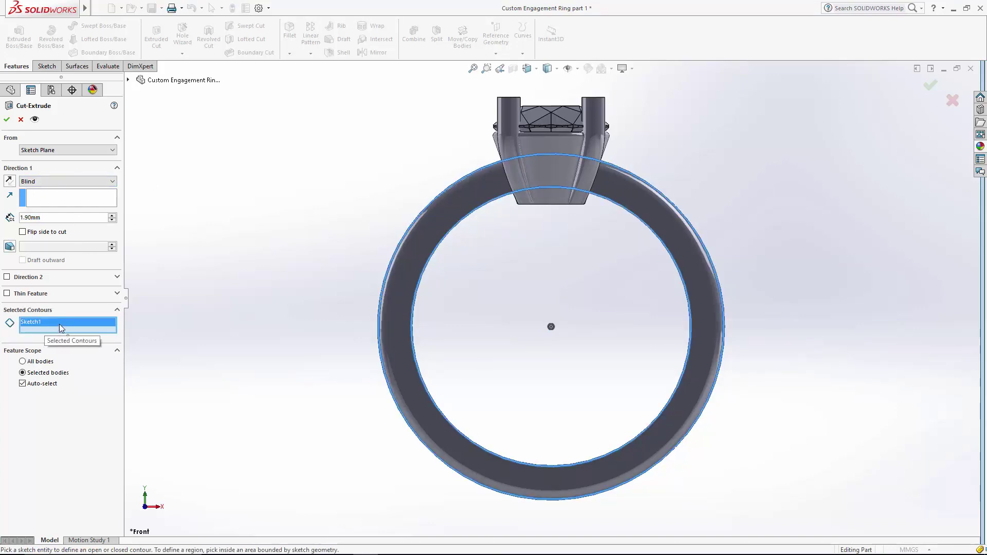
key(Delete)
click(504, 211)
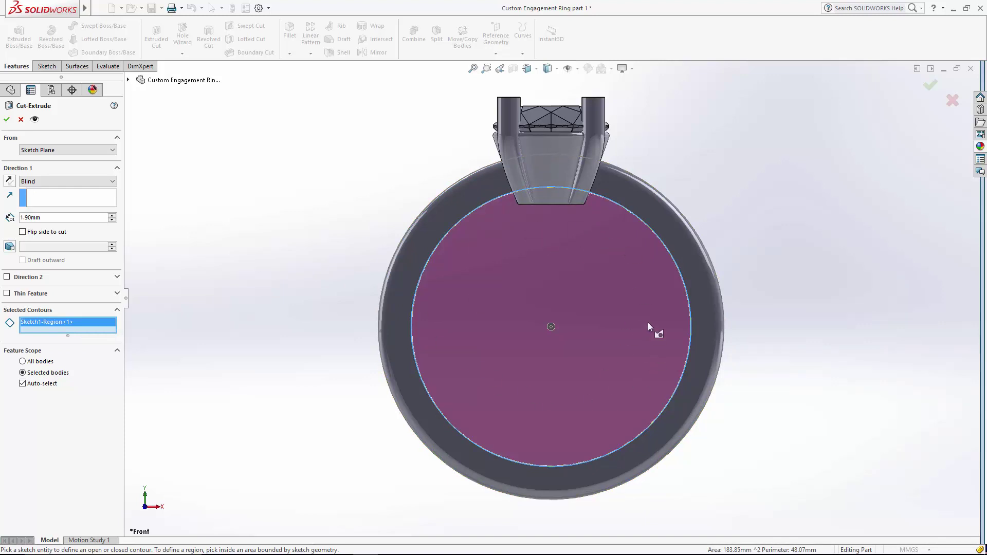
- Set the cut to Mid Plane with a 10 mm depth and complete it
middle_drag(292, 191, 136, 239)
click(69, 184)
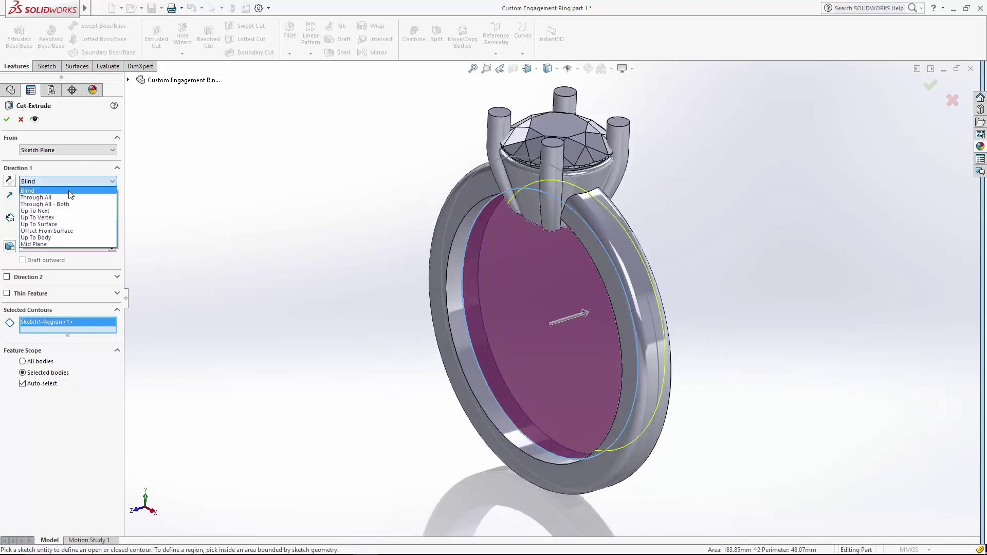
click(40, 244)
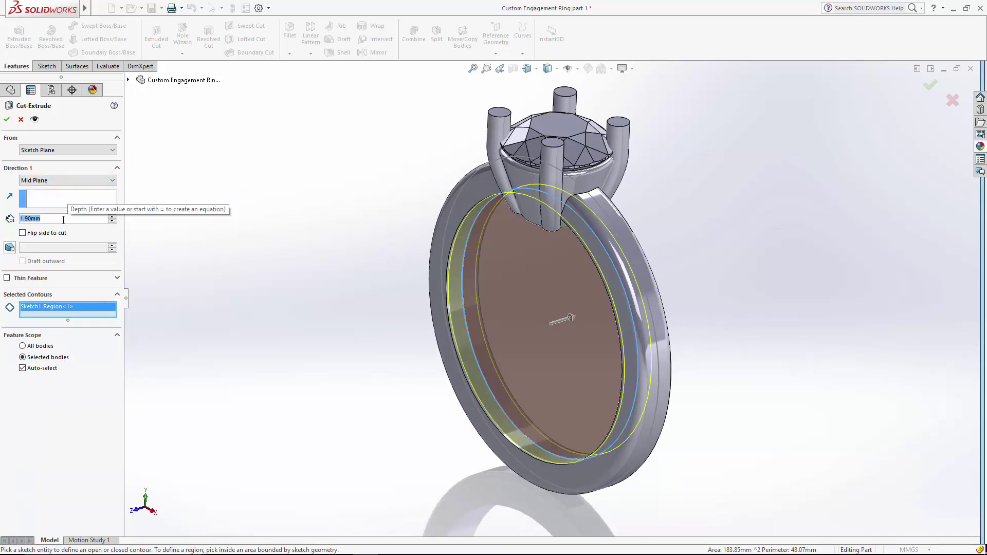
text(10)
key(Return)
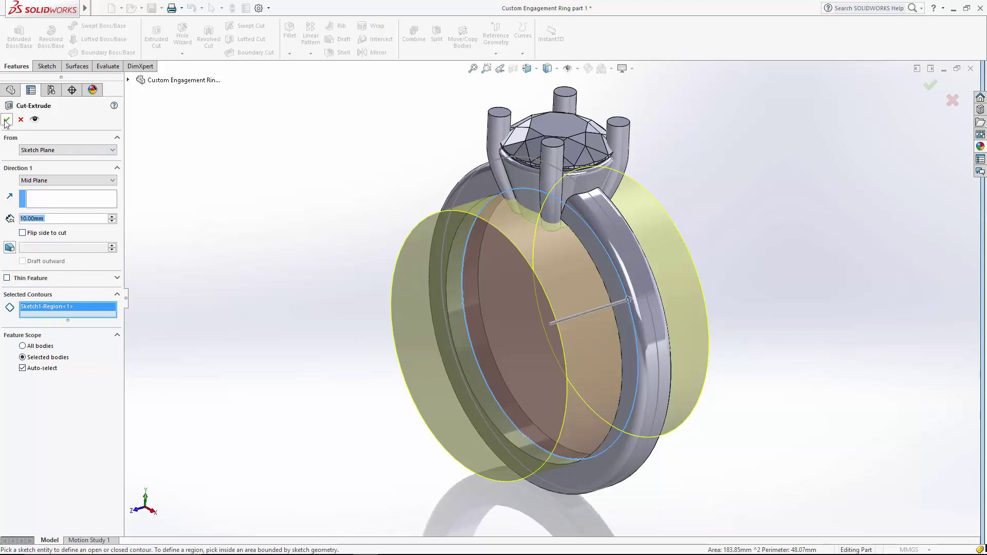
key(Return)
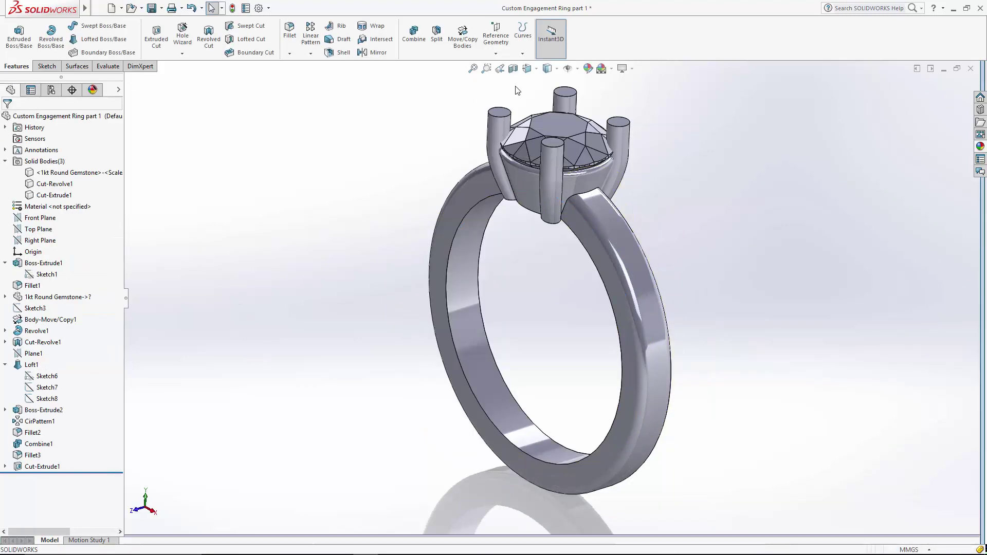
key(space)
key(ctrl+1)
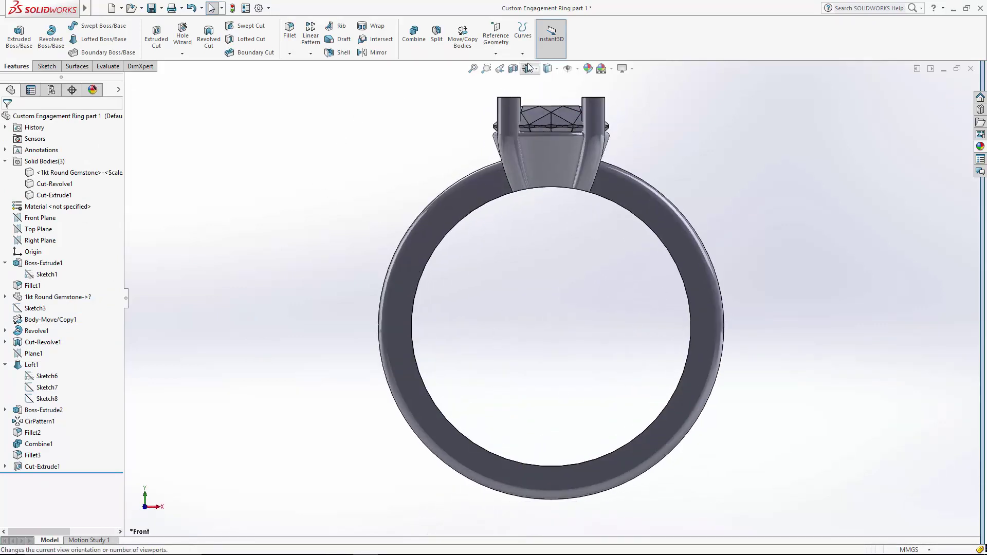
key(space)
click(582, 101)
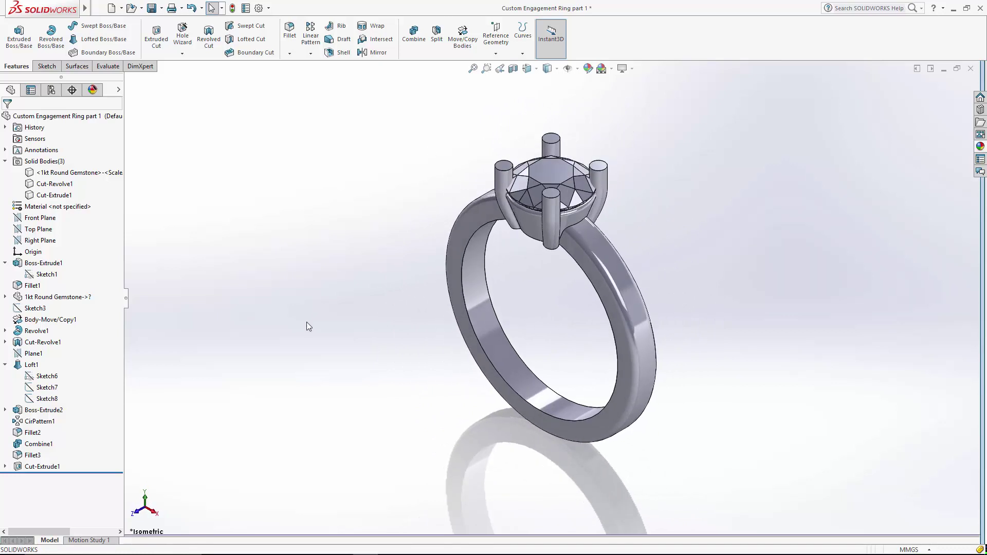